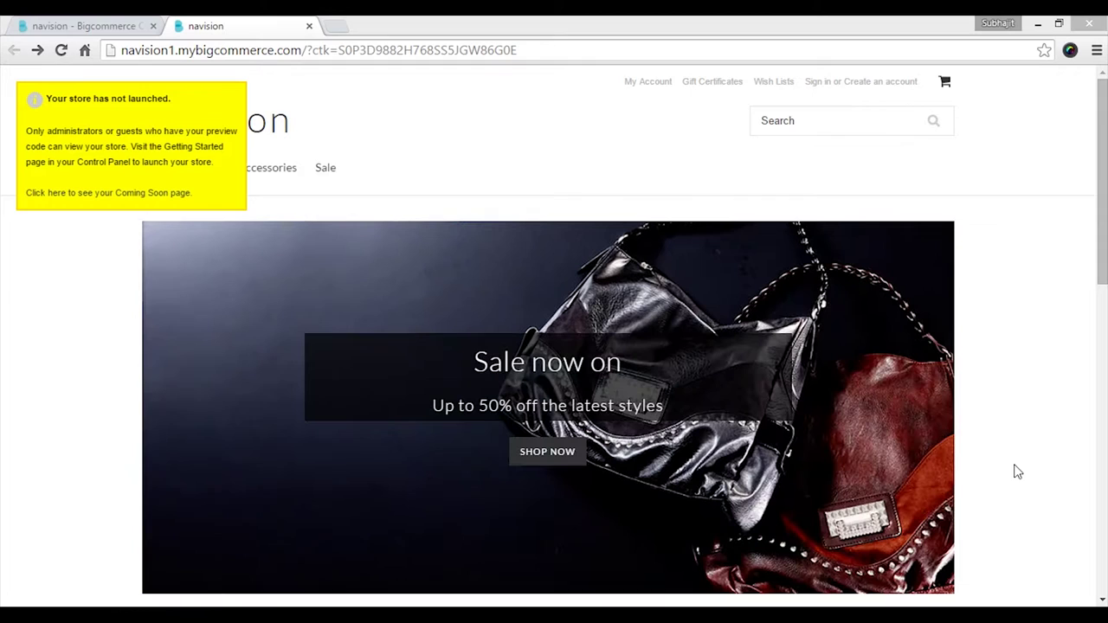
# Start a new storefront account with the customer's e-mail address and a confirmed password.
pyautogui.click(887, 86)
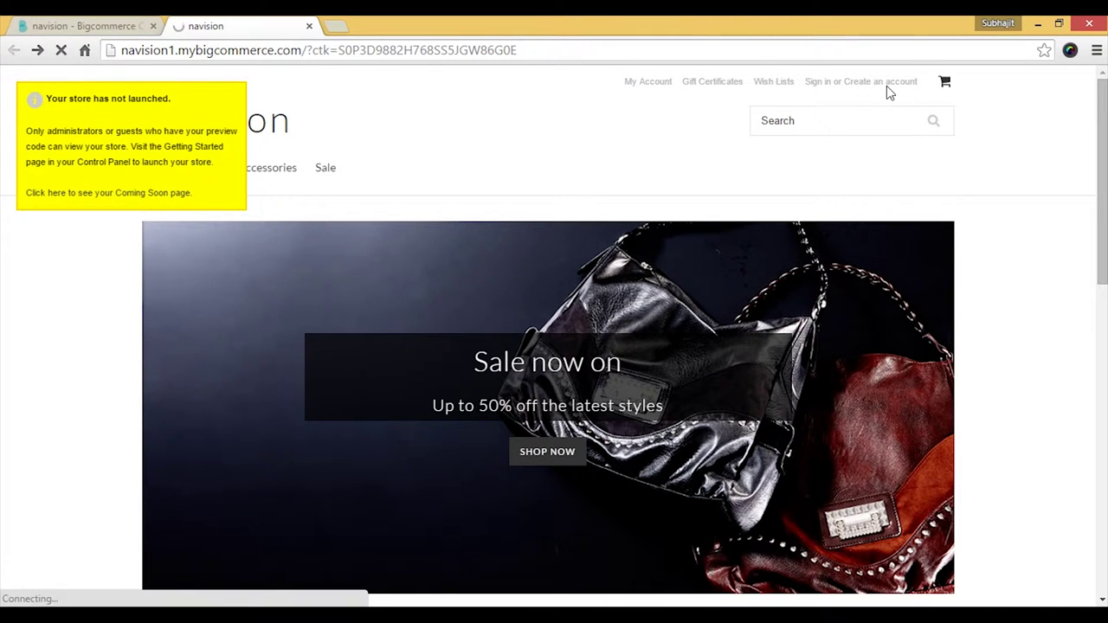
pyautogui.scroll(-2, 570, 403)
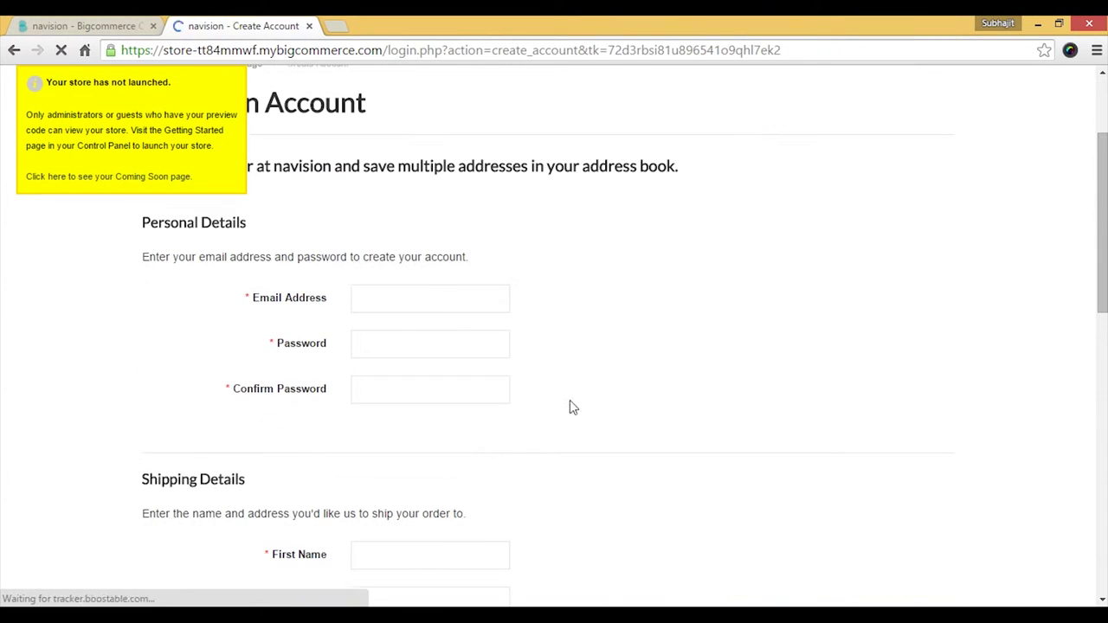
pyautogui.click(433, 303)
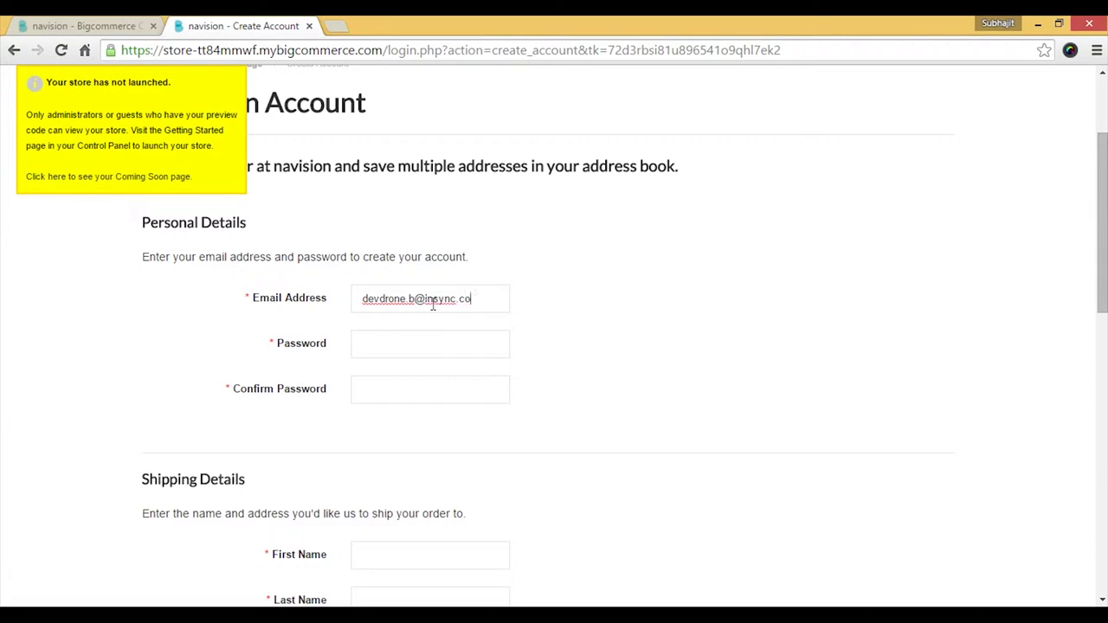
pyautogui.press('Tab')
pyautogui.write('•••••••••••')
pyautogui.press('Tab')
pyautogui.write('•••••••••••')
# Enter the customer's first and last name, company Insync and phone number.
pyautogui.scroll(-3, 442, 329)
pyautogui.click(462, 230)
pyautogui.press('Tab')
pyautogui.press('Tab')
pyautogui.write('Insync')
pyautogui.click(368, 370)
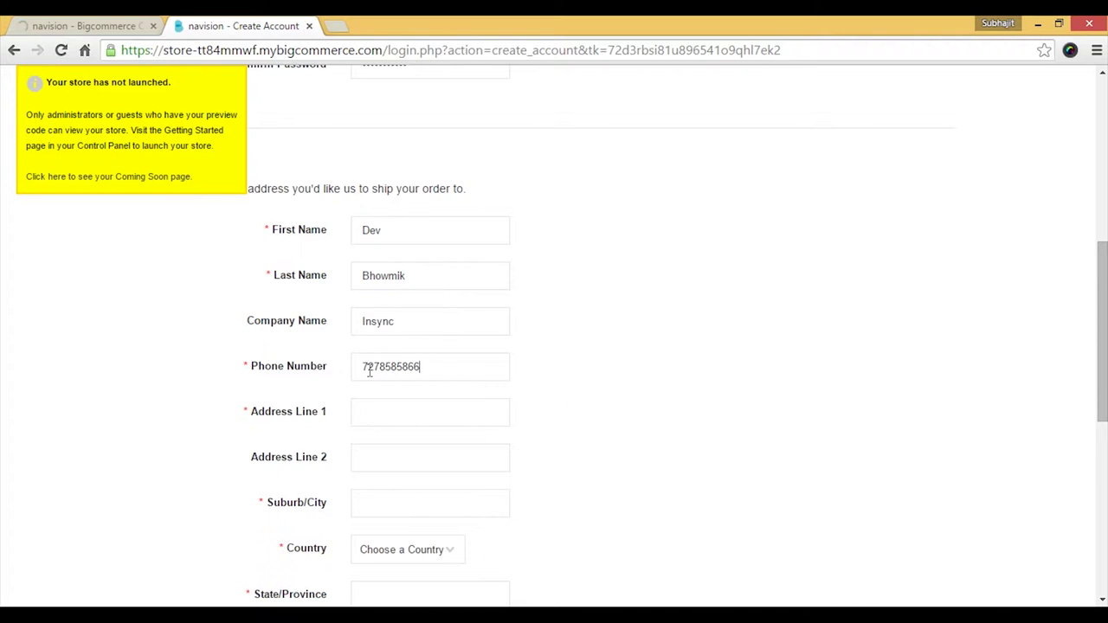
# Enter the street address and city, and choose India as the country.
pyautogui.press('Tab')
pyautogui.write('ABC STreet')
pyautogui.press('Tab')
pyautogui.write('Kolkata')
pyautogui.click(408, 559)
pyautogui.write('India')
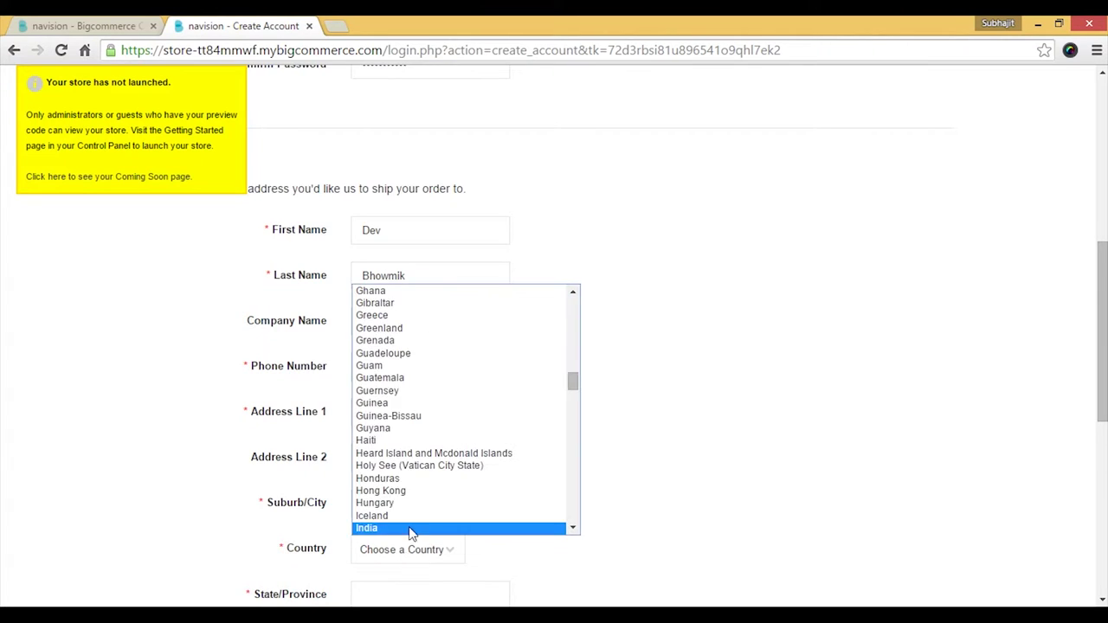
pyautogui.click(412, 528)
pyautogui.scroll(-2, 492, 445)
# Select West Bengal as the state, enter the zip code and submit the registration.
pyautogui.click(485, 433)
pyautogui.write('w')
pyautogui.press('Return')
pyautogui.click(416, 482)
pyautogui.write('700080')
pyautogui.scroll(-1, 537, 512)
pyautogui.click(228, 524)
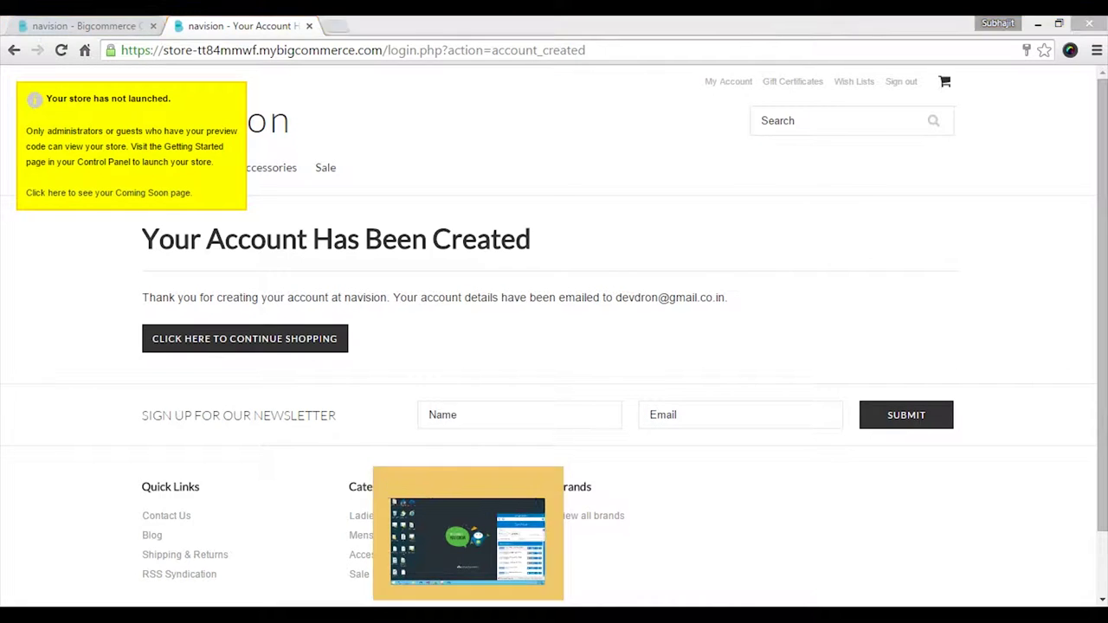
# On the VM, expand the BigCommerce-to-NAV Demo group and run Get New Customers.
pyautogui.click(530, 574)
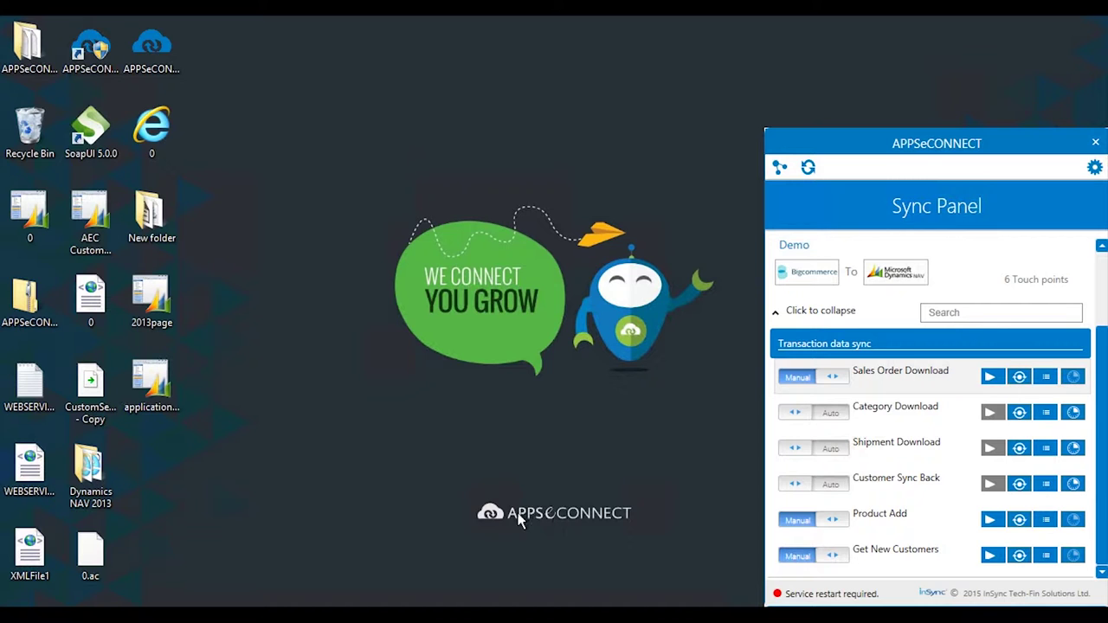
pyautogui.click(778, 313)
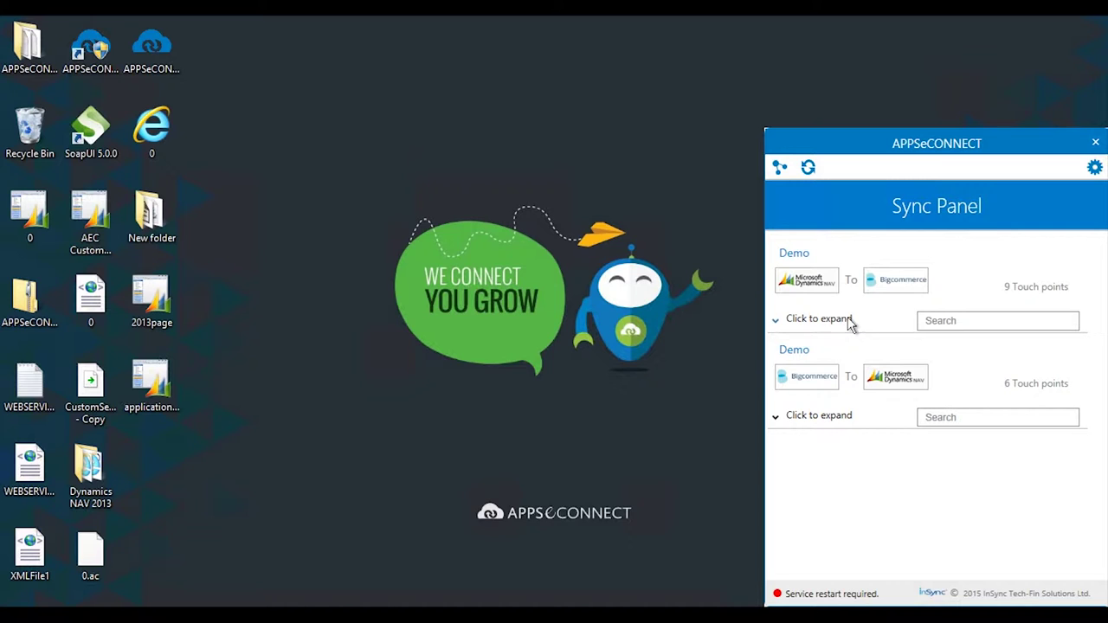
pyautogui.click(776, 419)
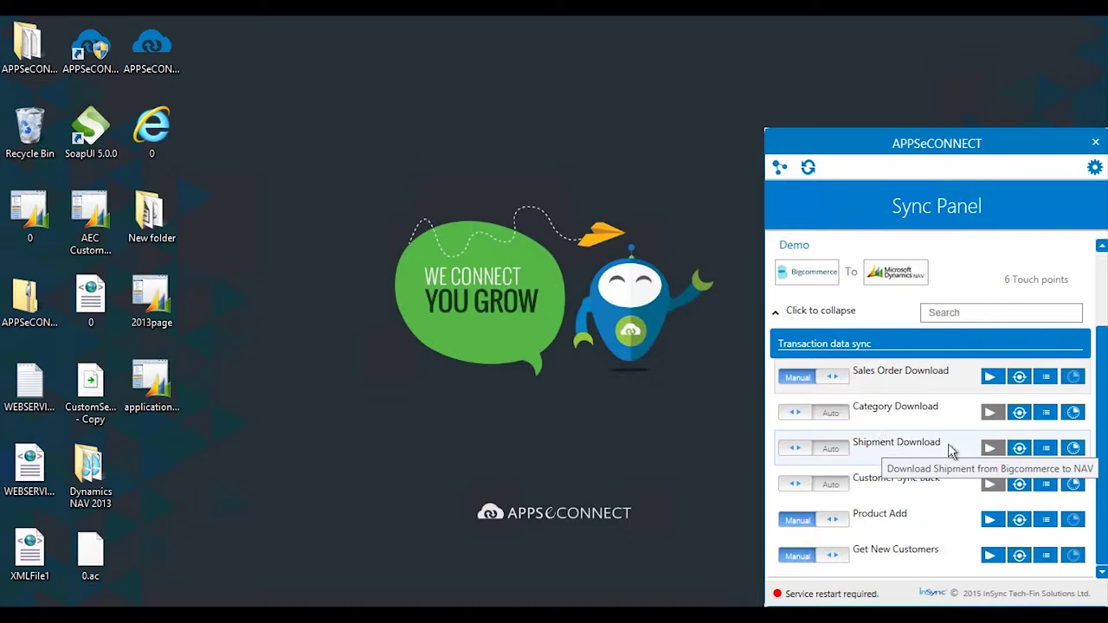
pyautogui.click(992, 556)
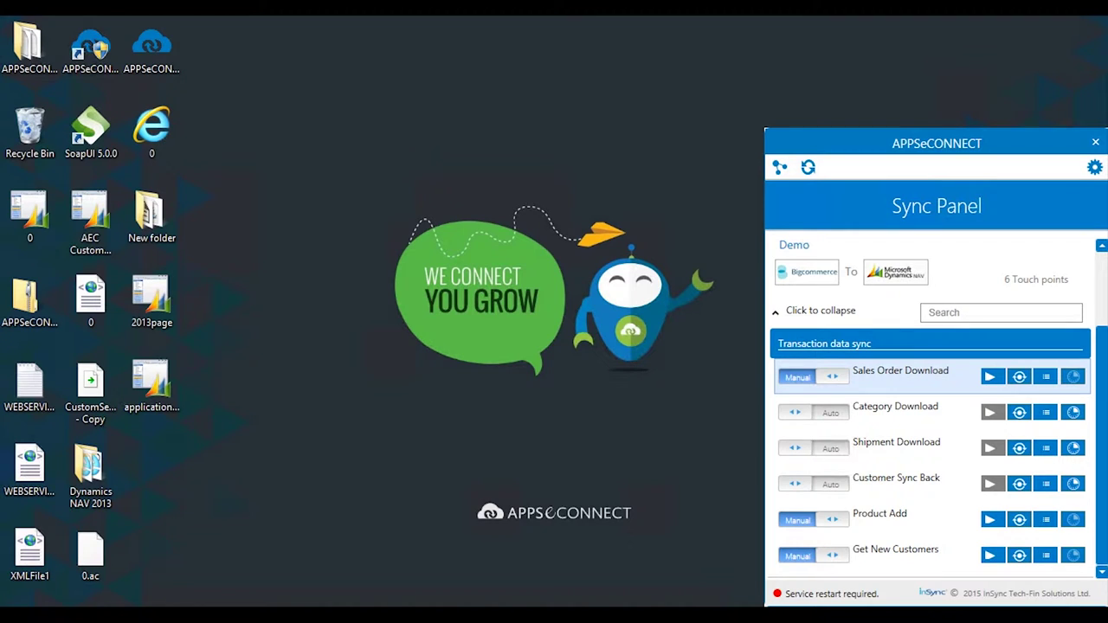
# Open the newly synced web customer's card from NAV's Customers list.
pyautogui.click(223, 489)
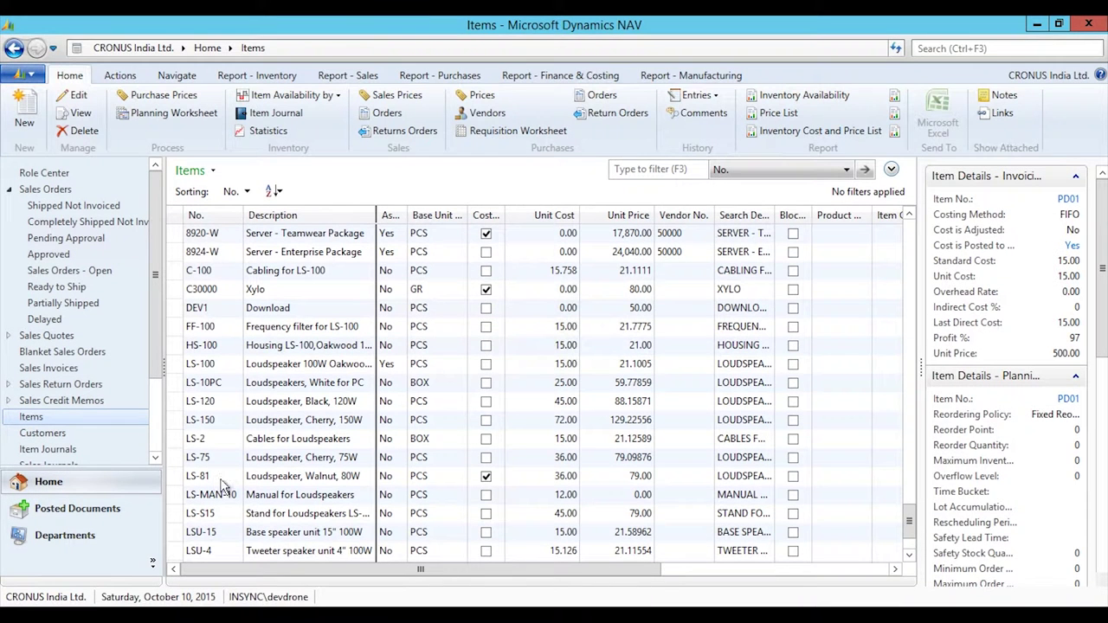
pyautogui.click(47, 435)
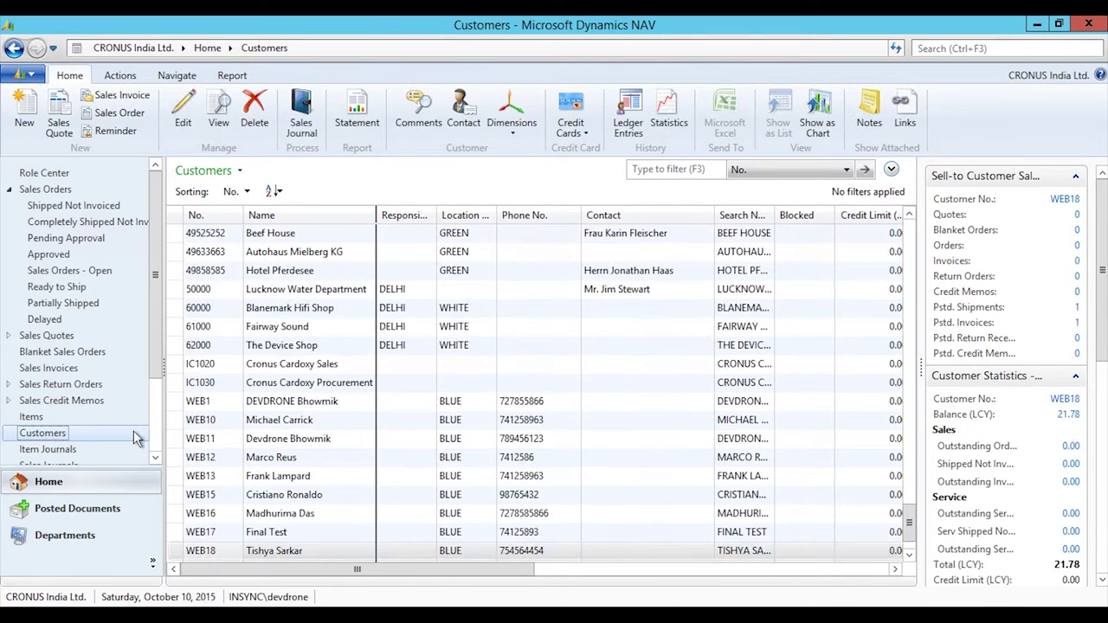
pyautogui.scroll(-1, 268, 524)
pyautogui.doubleClick(269, 515)
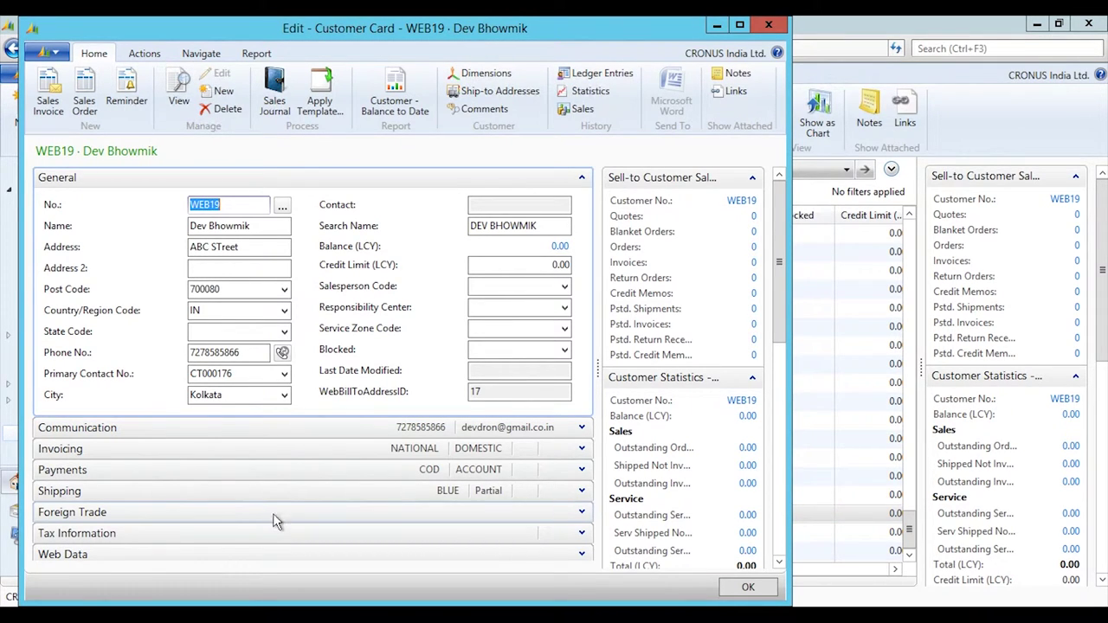
# Review the customer's ship-to address details, then close the address windows and card.
pyautogui.click(500, 90)
pyautogui.doubleClick(155, 237)
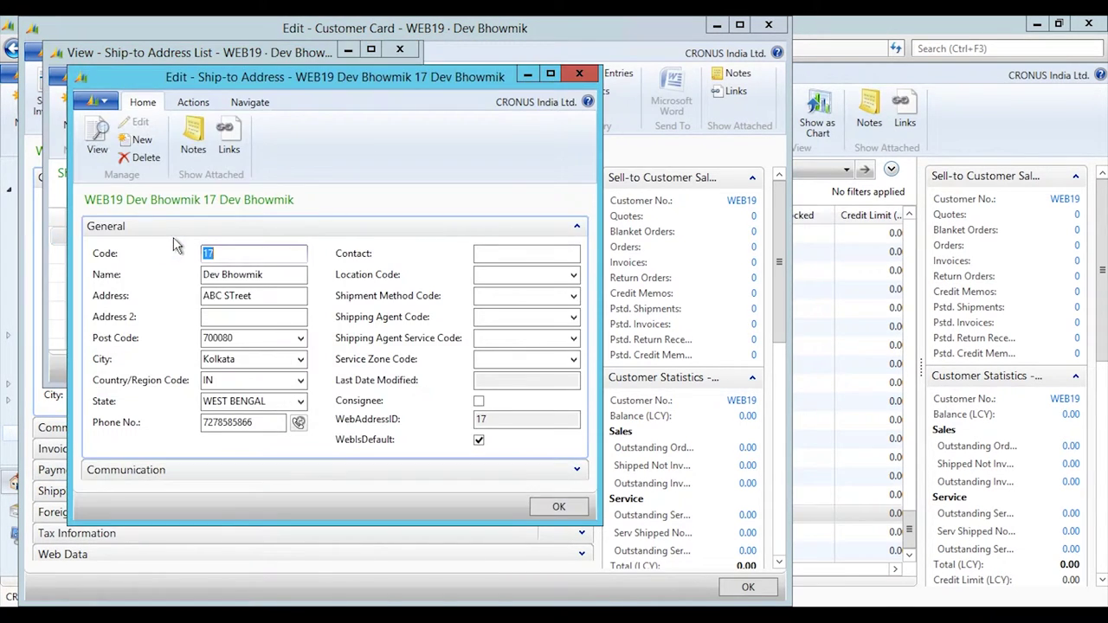
pyautogui.click(545, 512)
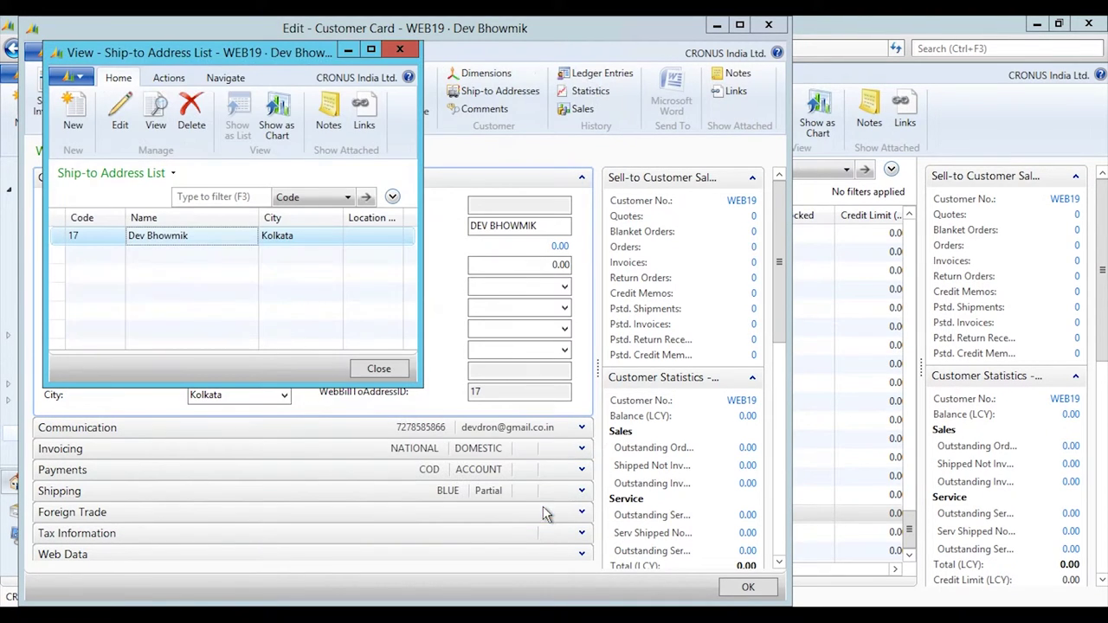
pyautogui.click(393, 373)
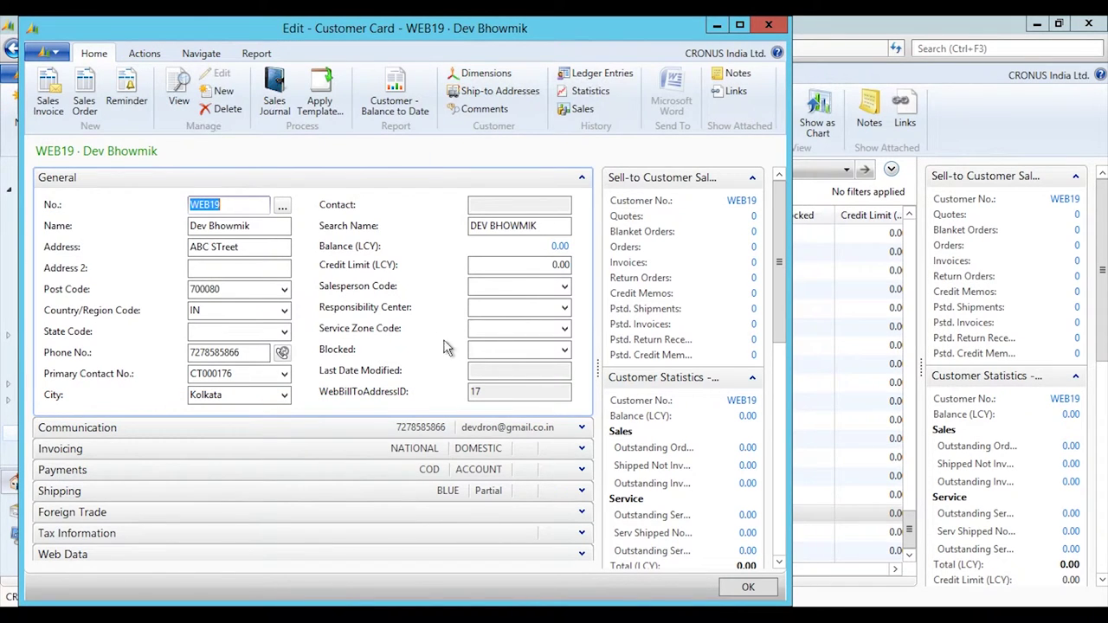
pyautogui.click(740, 589)
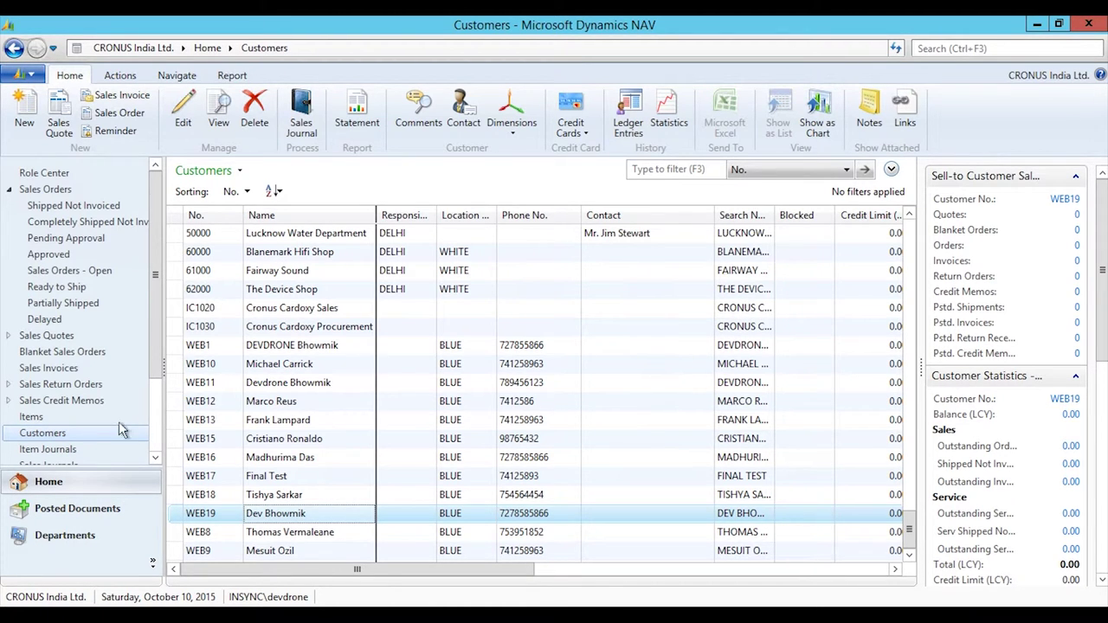
# Open the 80206 Webcam item card and tick WebItemFlag.
pyautogui.click(32, 417)
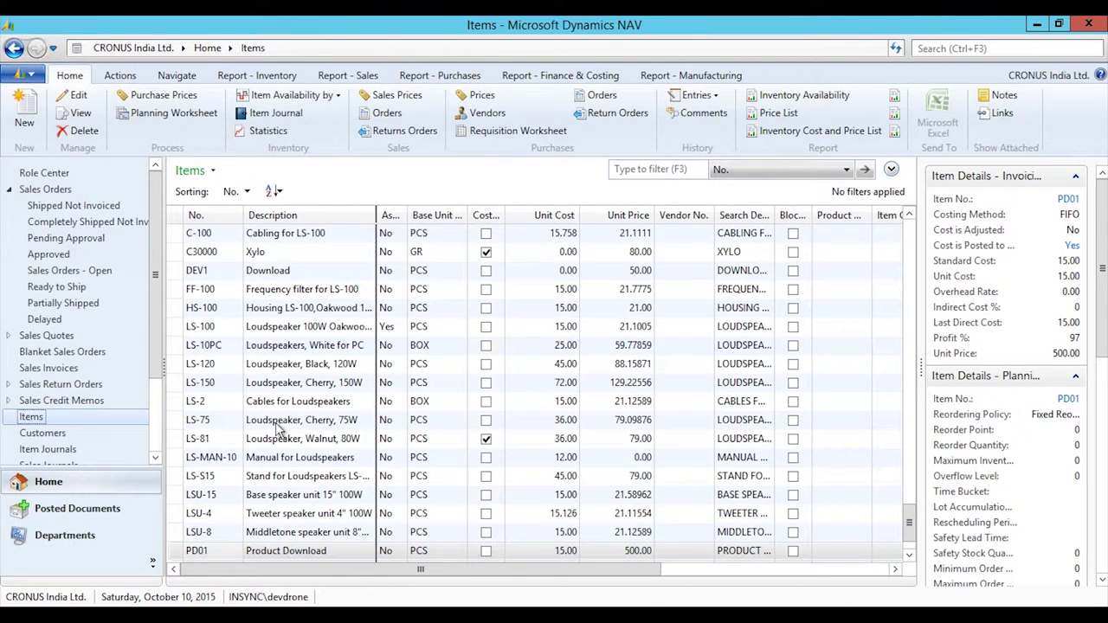
pyautogui.scroll(10, 351, 467)
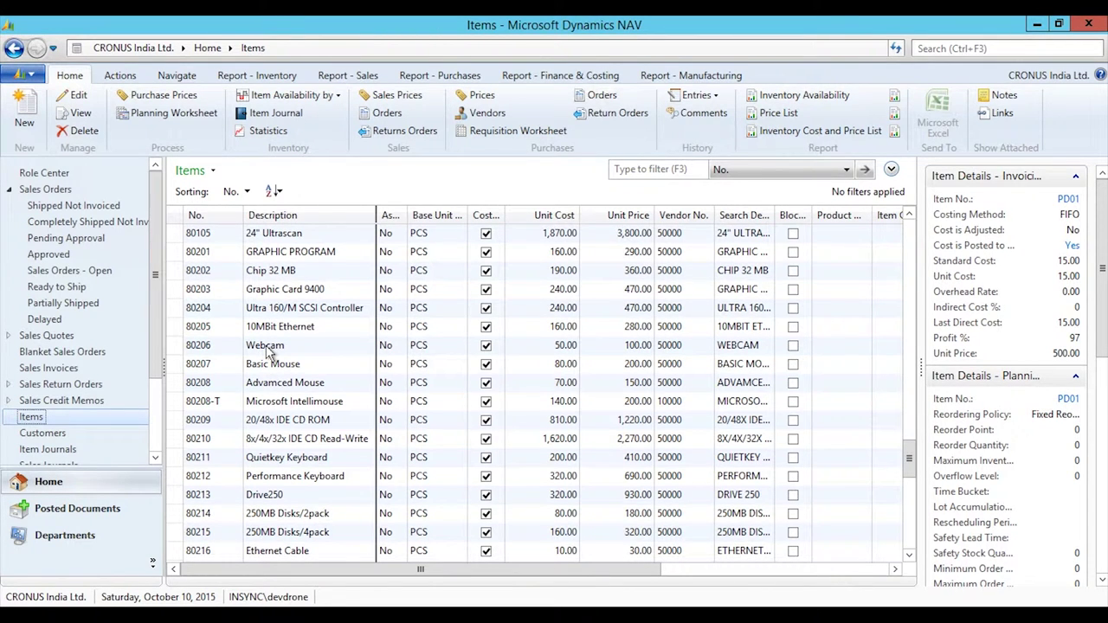
pyautogui.click(268, 347)
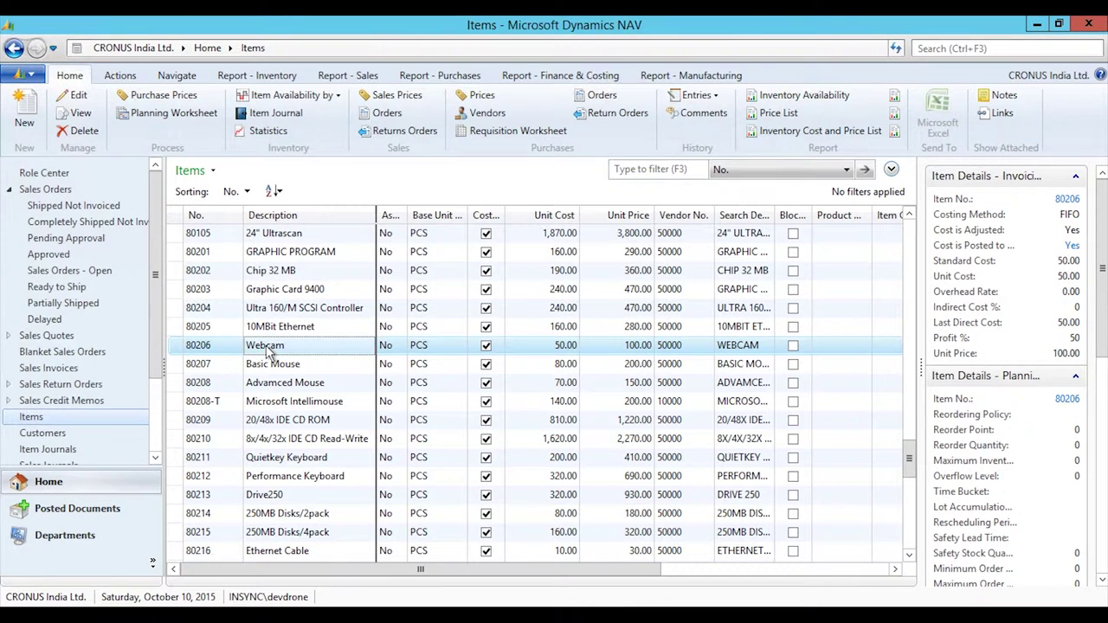
pyautogui.doubleClick(266, 345)
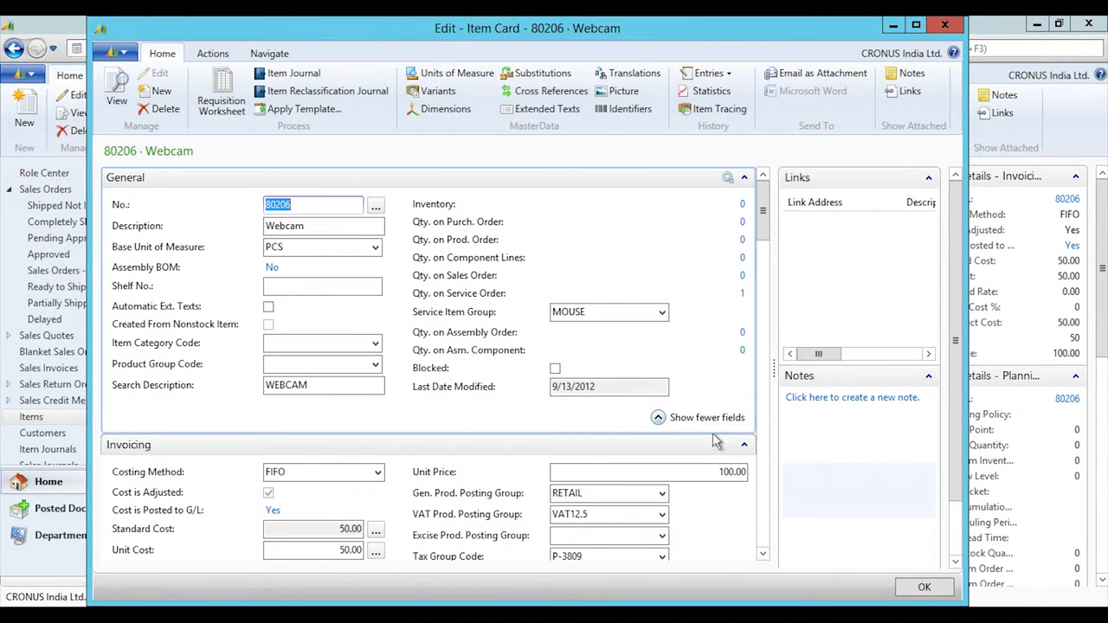
pyautogui.moveTo(762, 233); pyautogui.dragTo(764, 261)
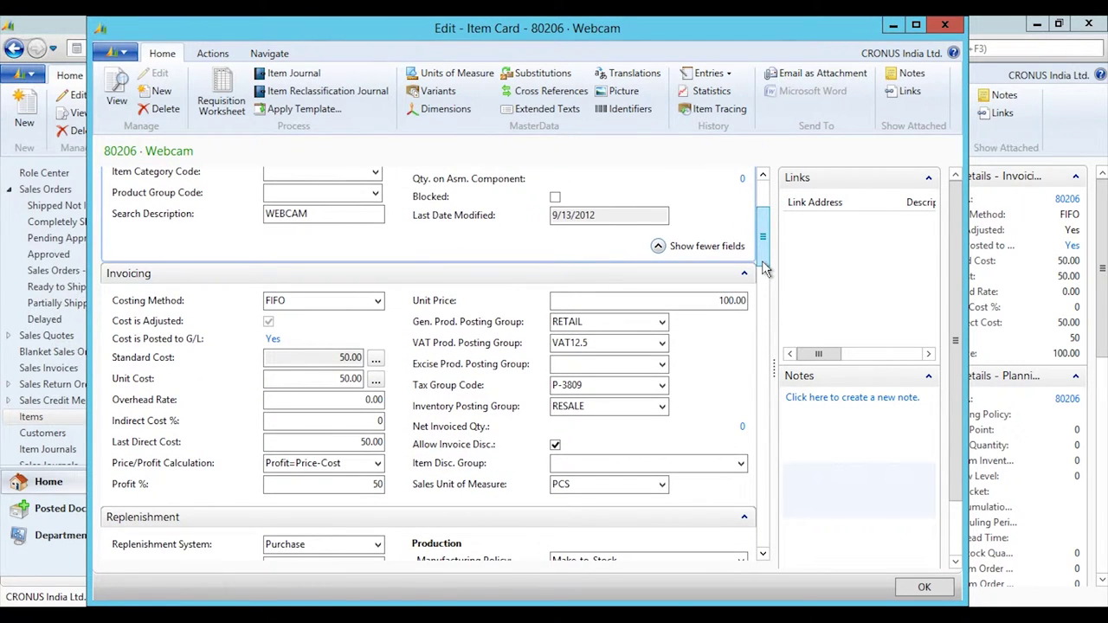
pyautogui.moveTo(767, 270); pyautogui.dragTo(762, 426)
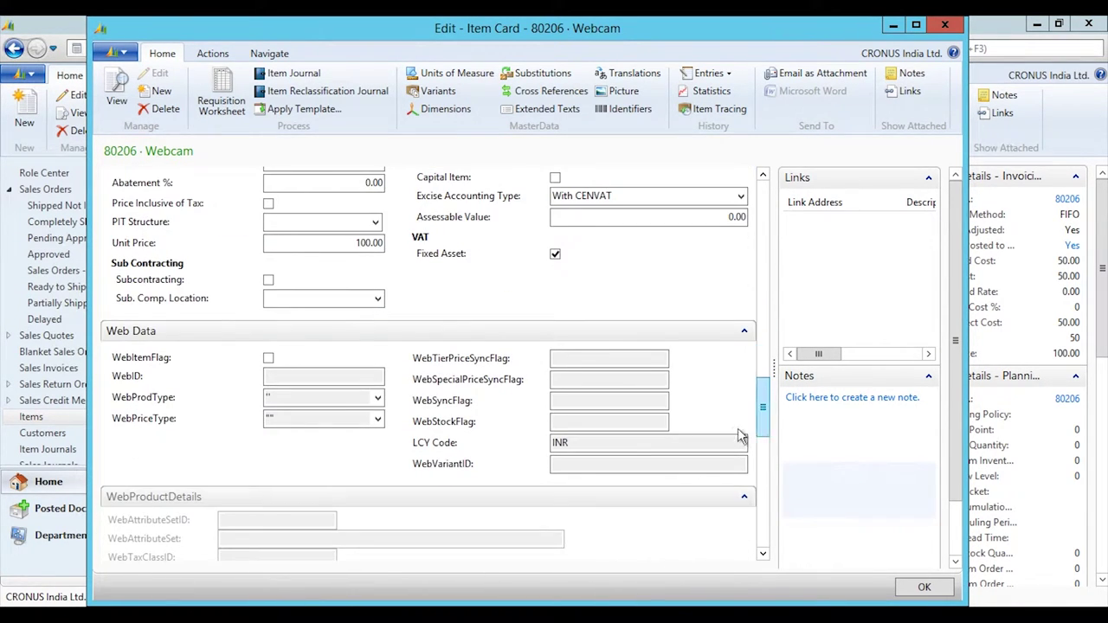
pyautogui.click(269, 359)
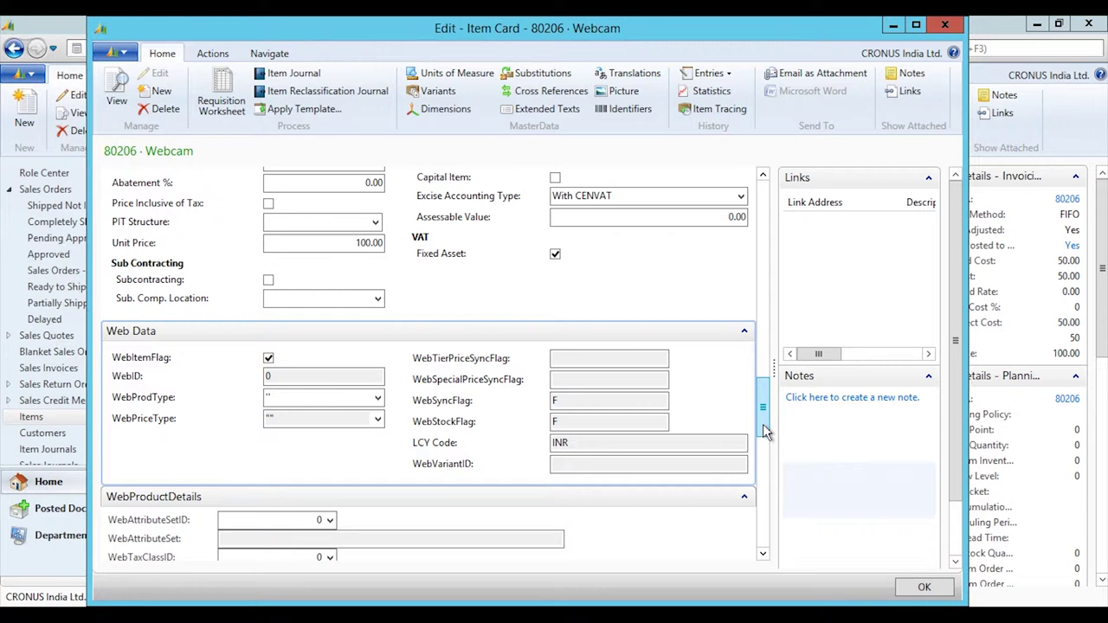
# Enter the WebDescription 'This is the description' and save the item card.
pyautogui.scroll(-3, 763, 424)
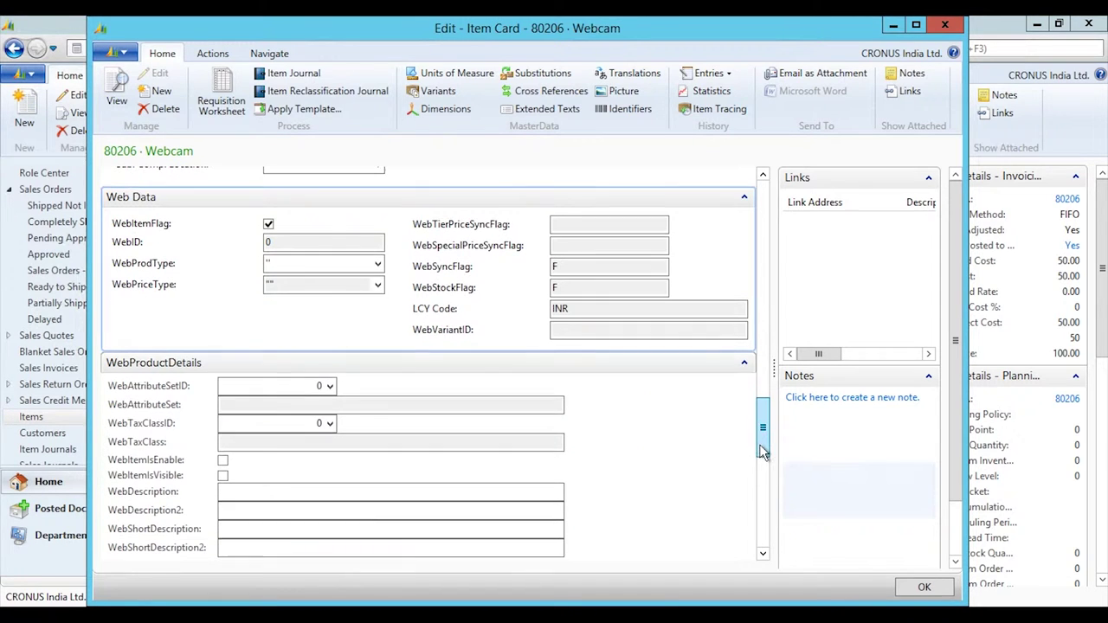
pyautogui.click(267, 491)
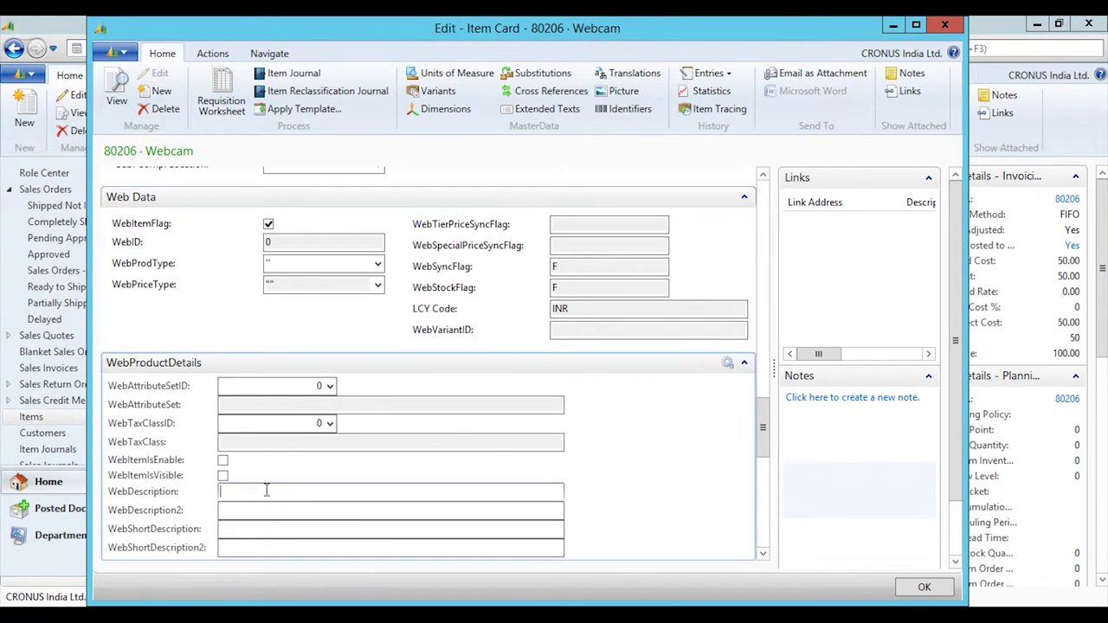
pyautogui.write('This is the descript')
pyautogui.write('n')
pyautogui.click(919, 587)
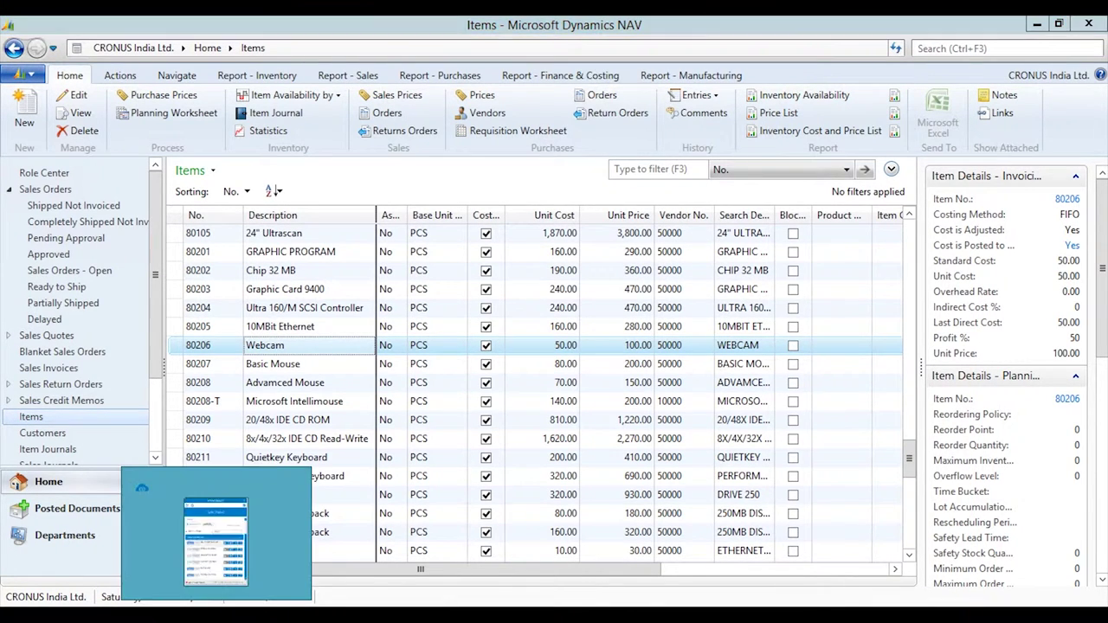
# Expand the NAV-to-BigCommerce task group and run Product Upload now.
pyautogui.click(216, 533)
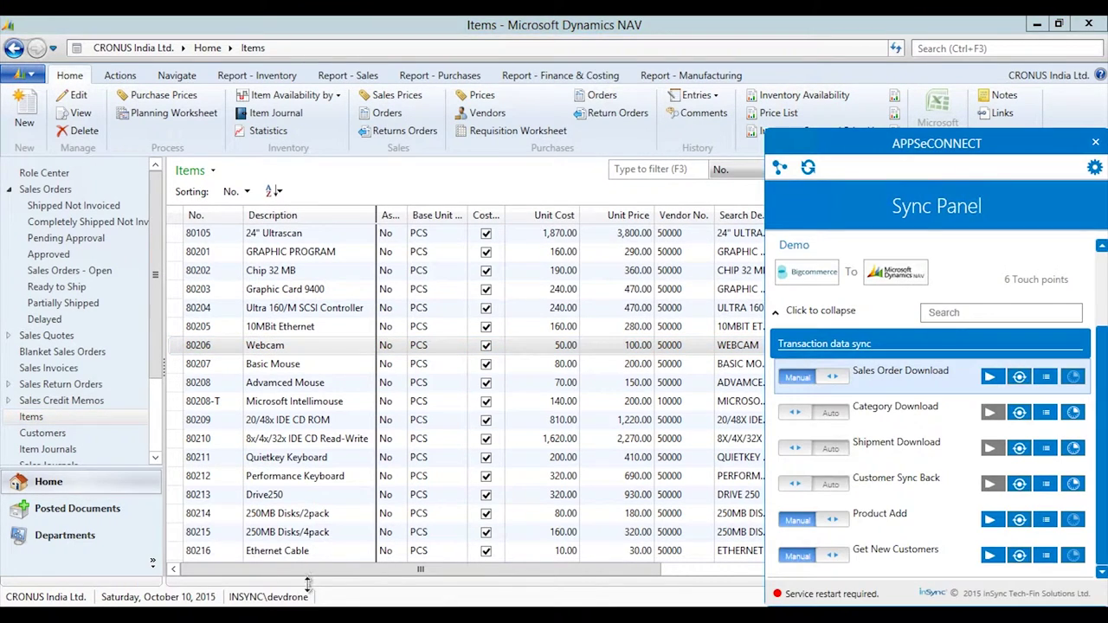
pyautogui.click(775, 320)
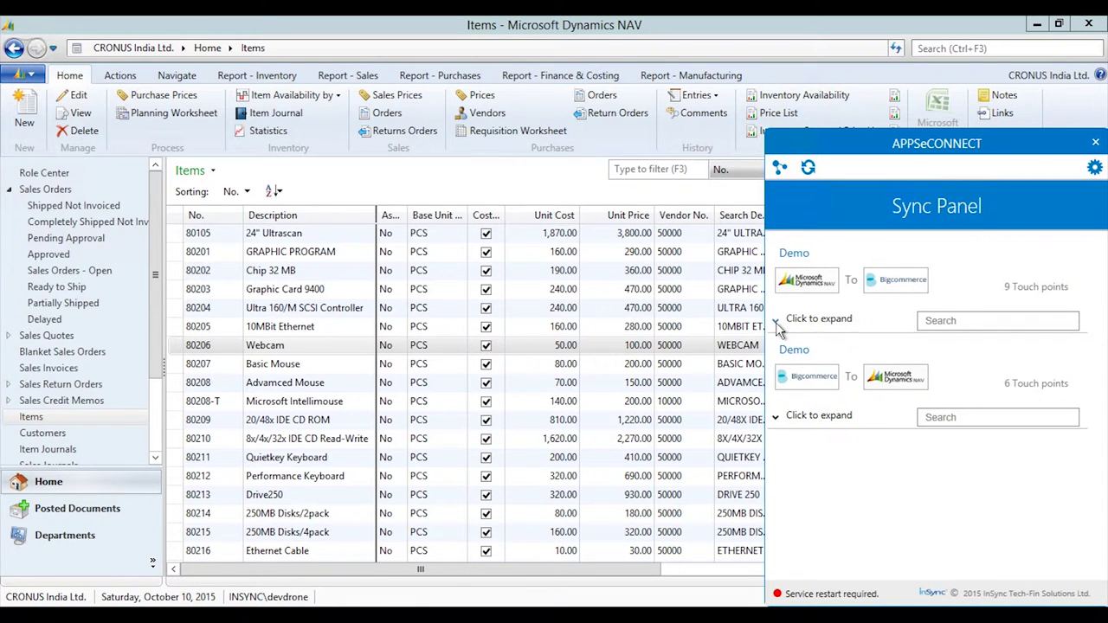
pyautogui.click(777, 321)
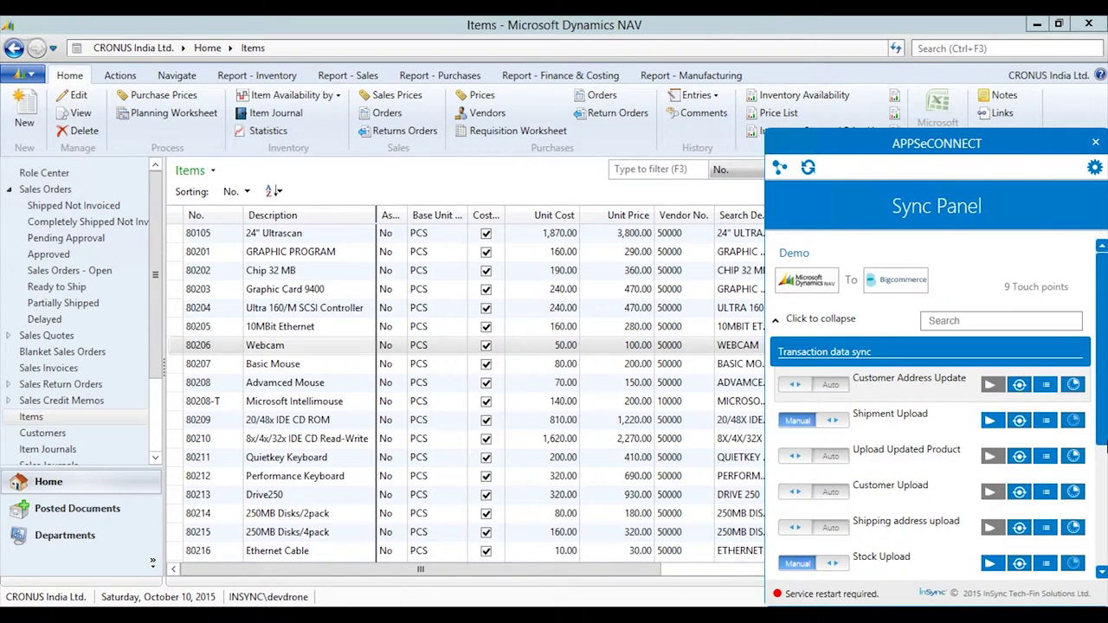
pyautogui.scroll(-3, 1104, 443)
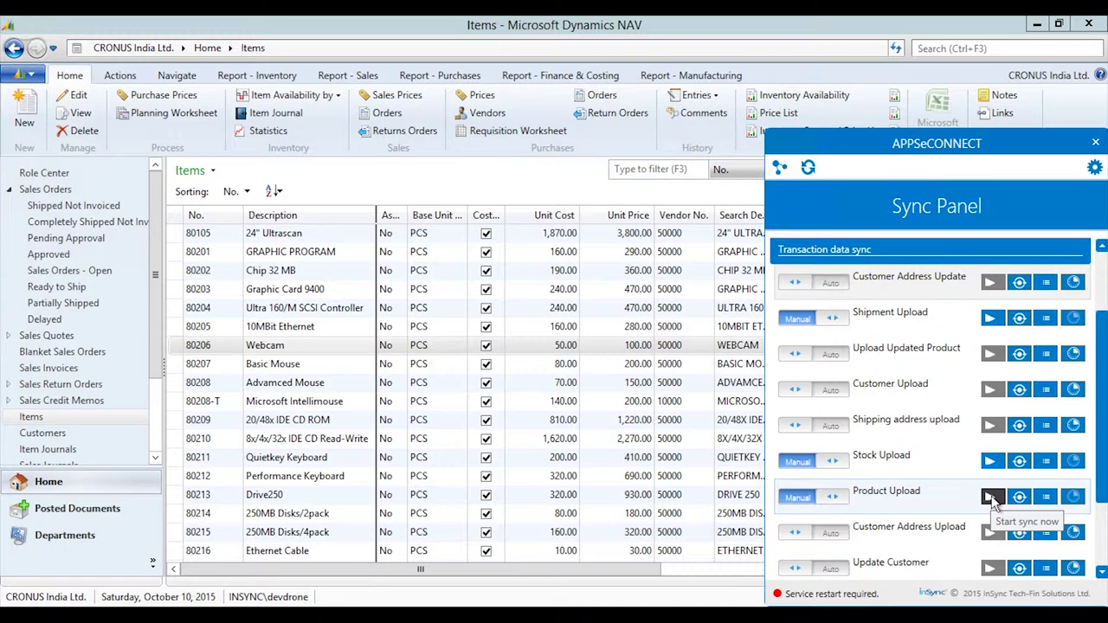
pyautogui.click(991, 498)
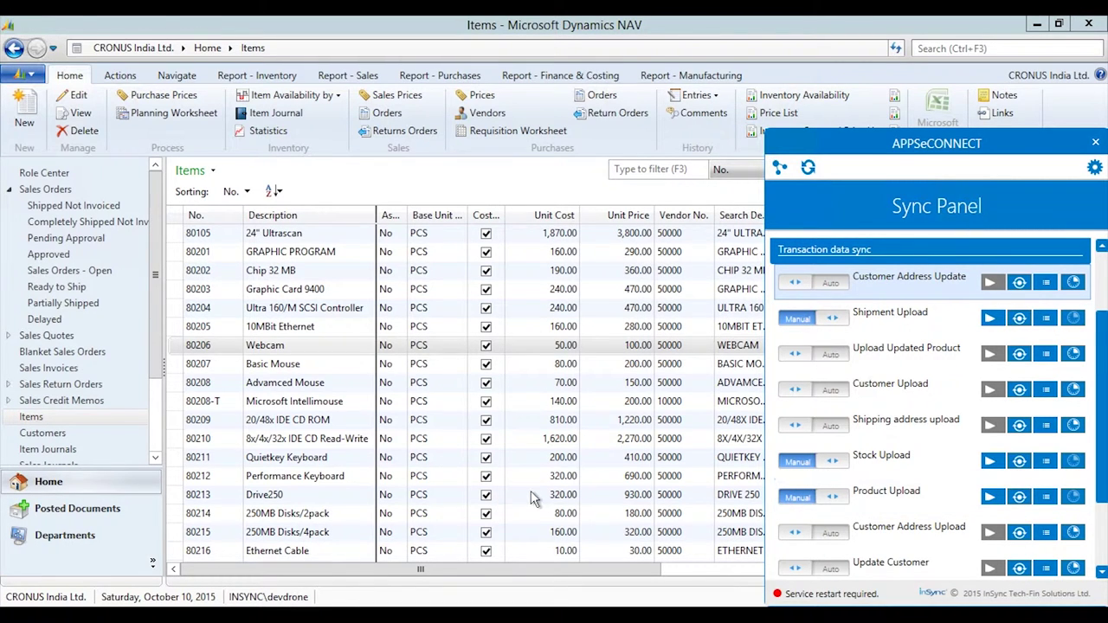
# Search the reloaded storefront for 'webc' and open the Webcam product page.
pyautogui.moveTo(657, 25)
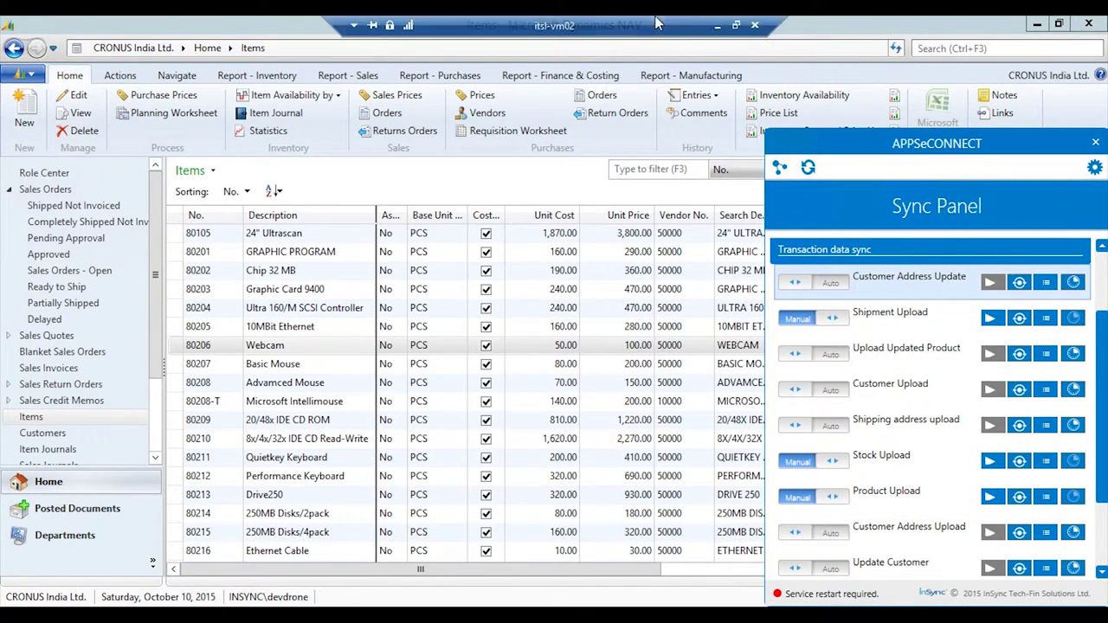
pyautogui.click(715, 30)
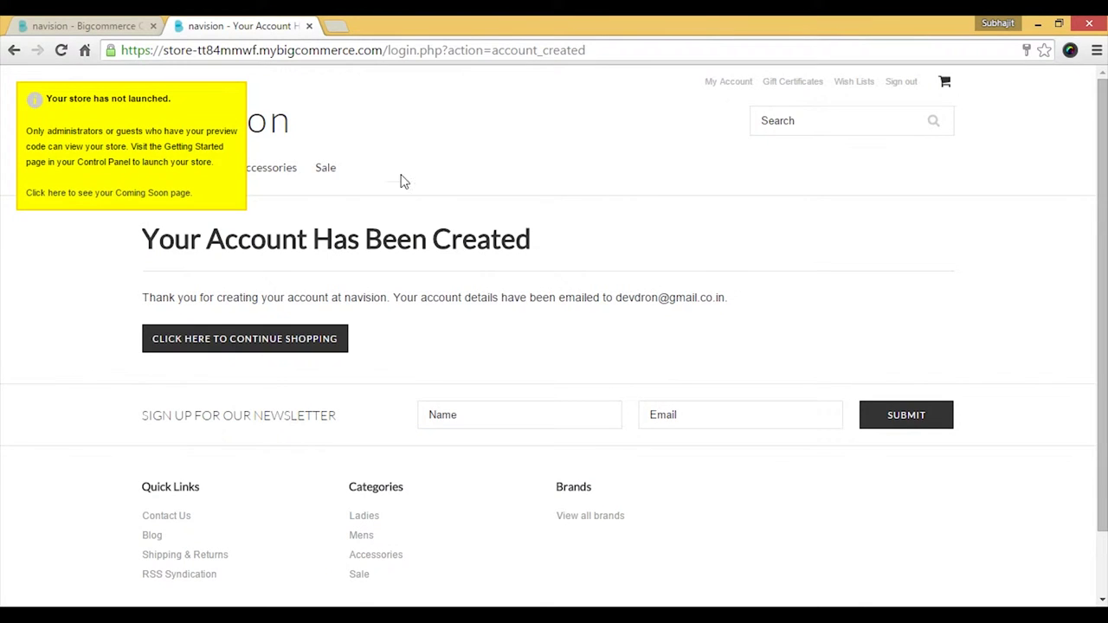
pyautogui.click(824, 119)
pyautogui.click(62, 50)
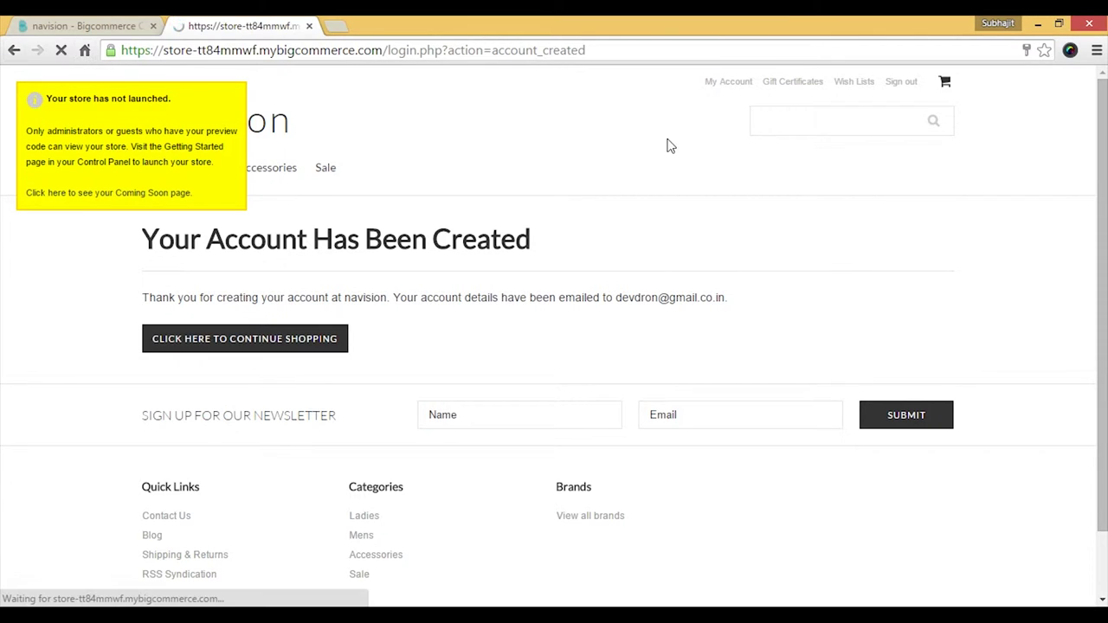
pyautogui.click(808, 121)
pyautogui.write('webc')
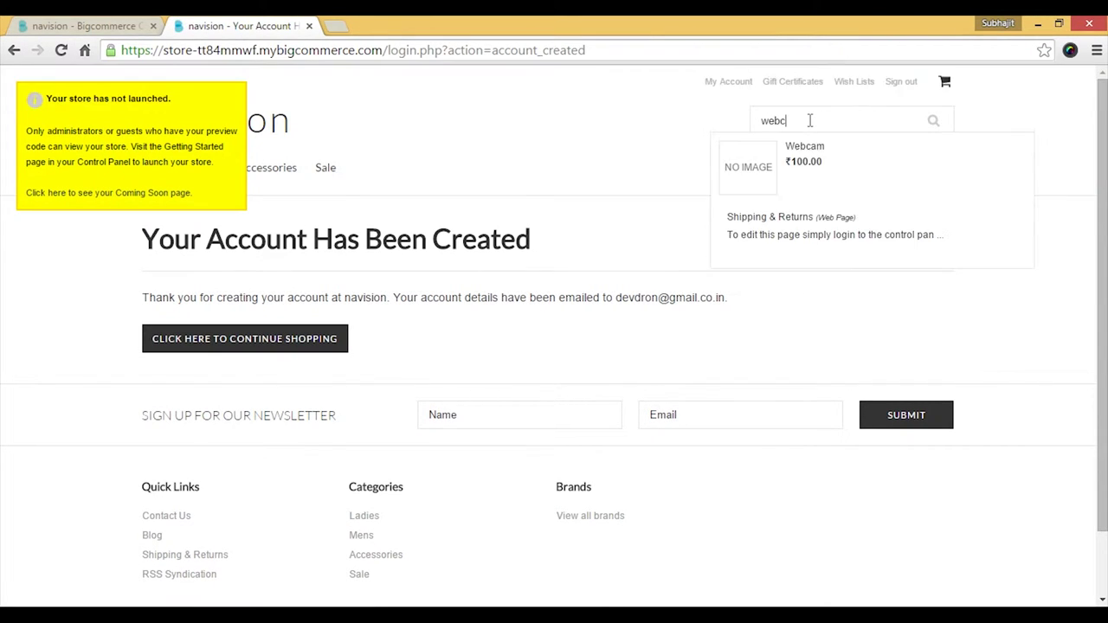
pyautogui.click(812, 161)
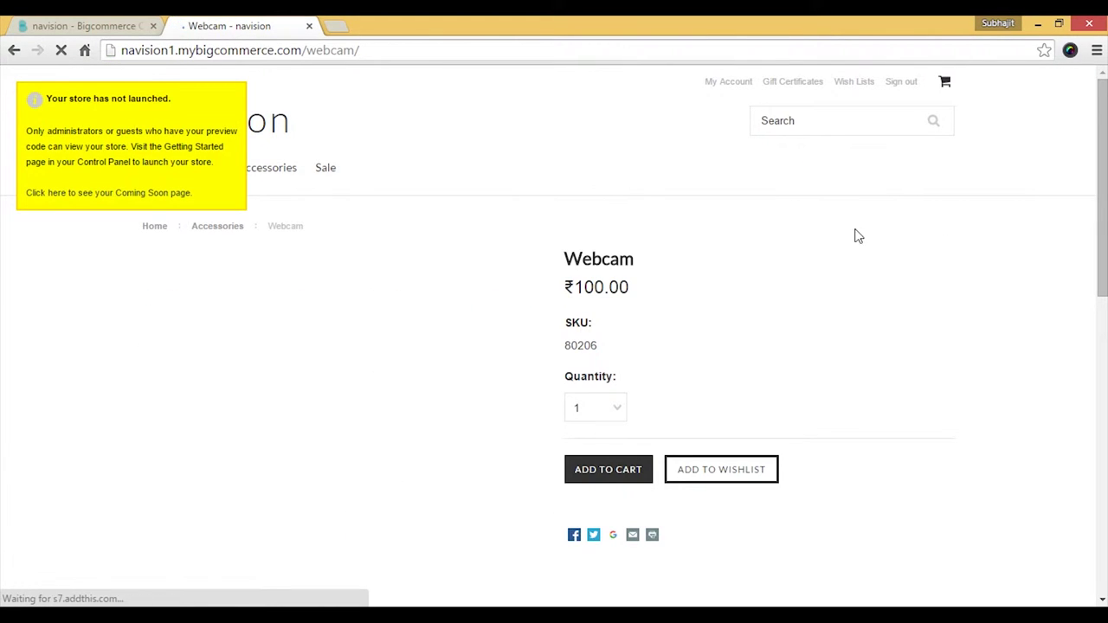
pyautogui.scroll(-1, 869, 254)
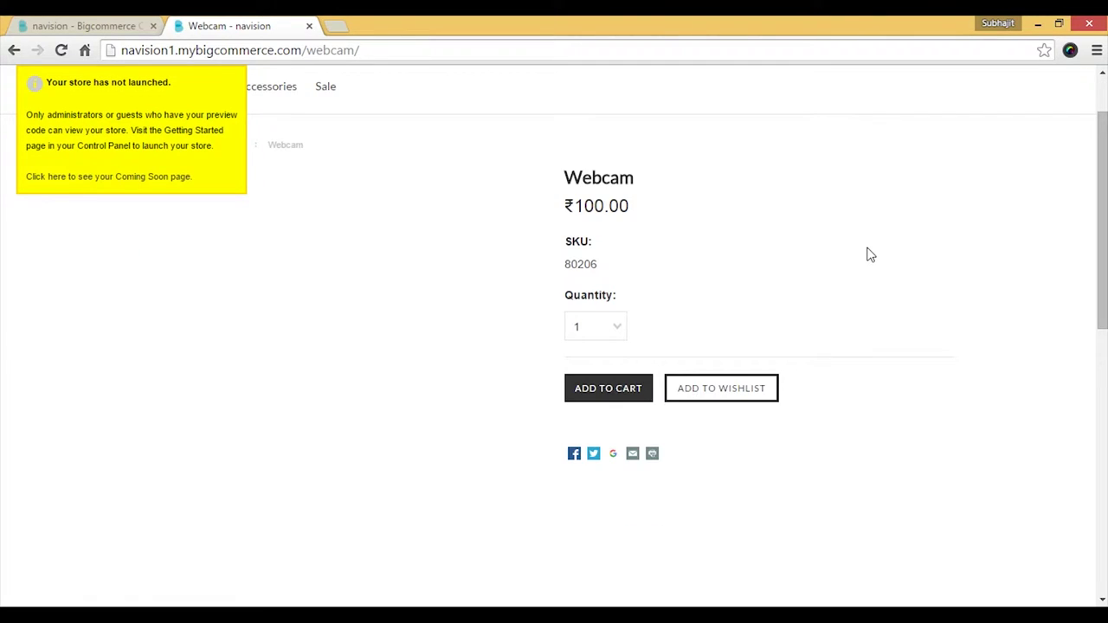
pyautogui.scroll(1, 869, 254)
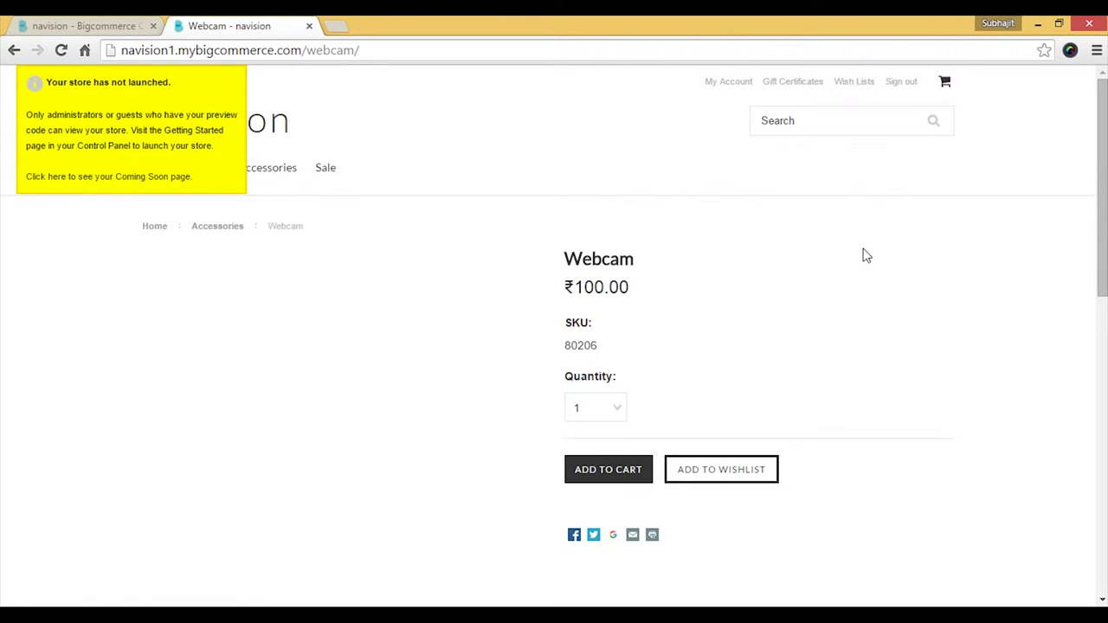
# Check the Webcam in the control panel's View Products list, then return to the remote NAV session.
pyautogui.click(87, 26)
pyautogui.moveTo(78, 240)
pyautogui.click(201, 160)
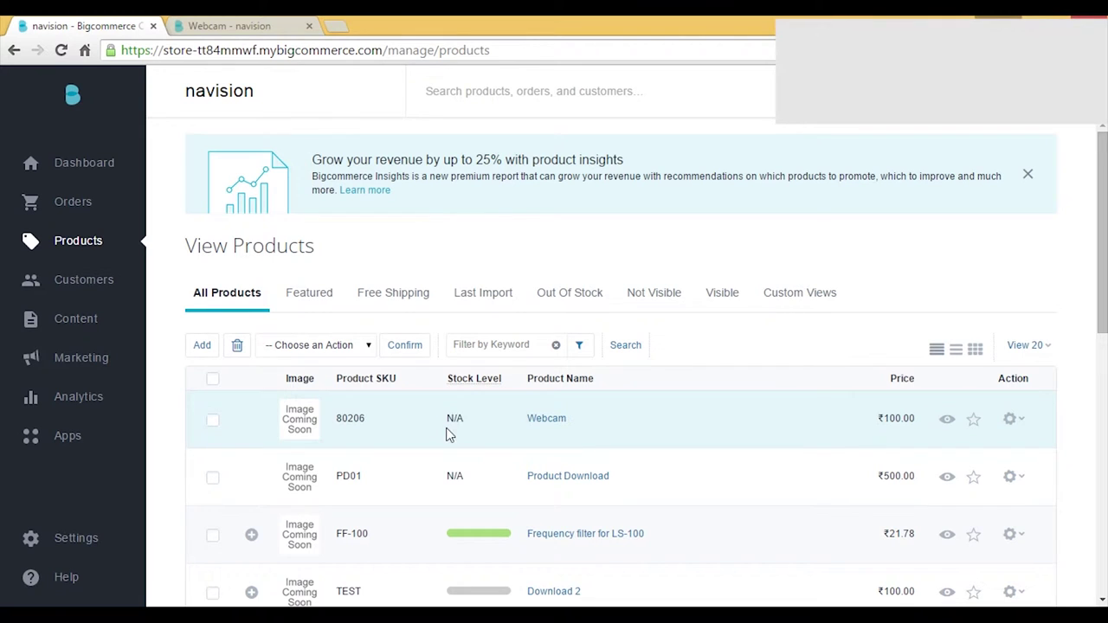
pyautogui.moveTo(467, 616)
pyautogui.click(520, 528)
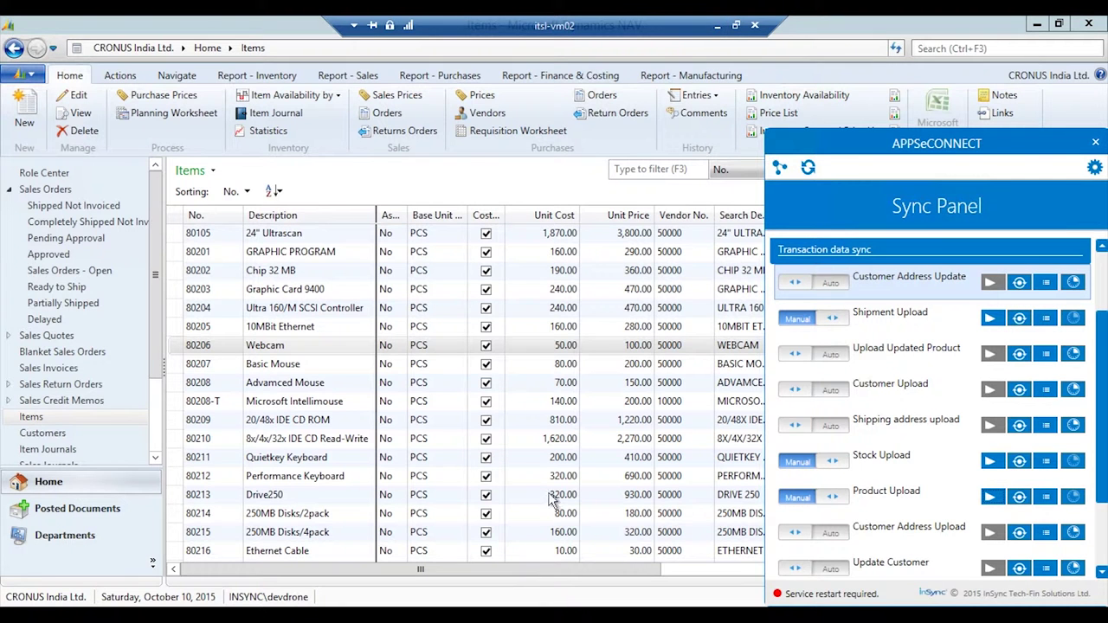
# Create a new purchase order for vendor American Wood Exports.
pyautogui.click(268, 353)
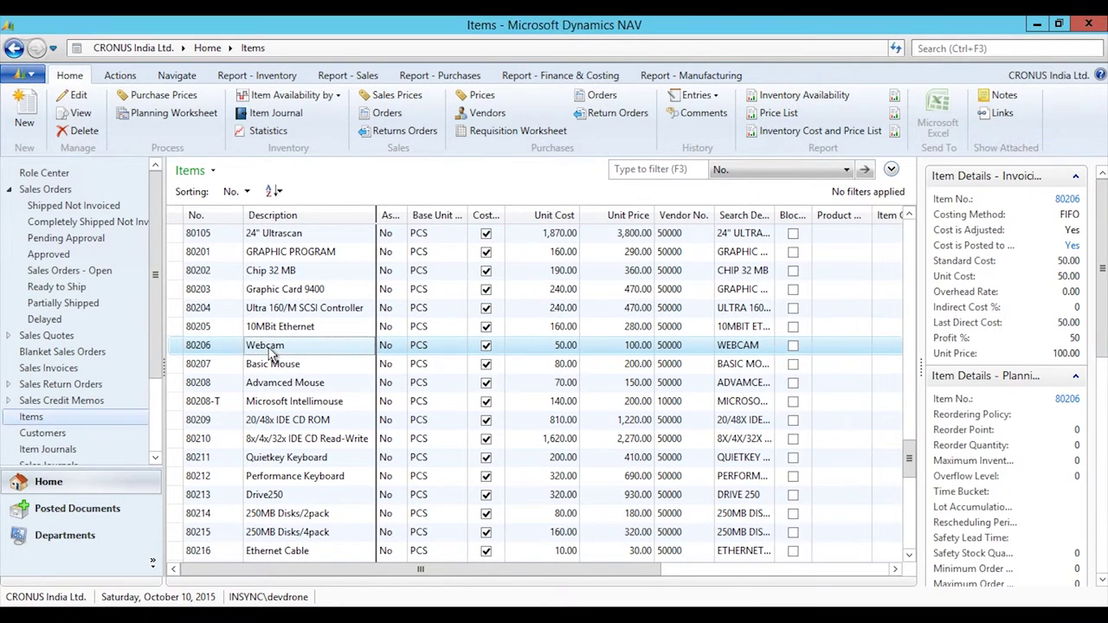
pyautogui.doubleClick(272, 348)
pyautogui.scroll(-2, 145, 440)
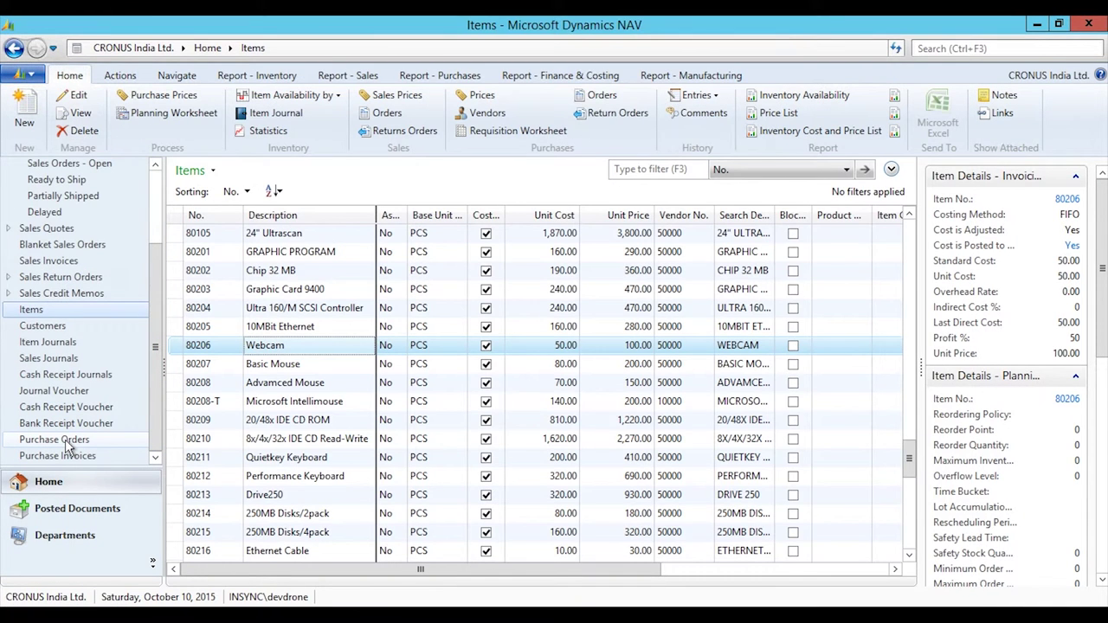
pyautogui.click(54, 440)
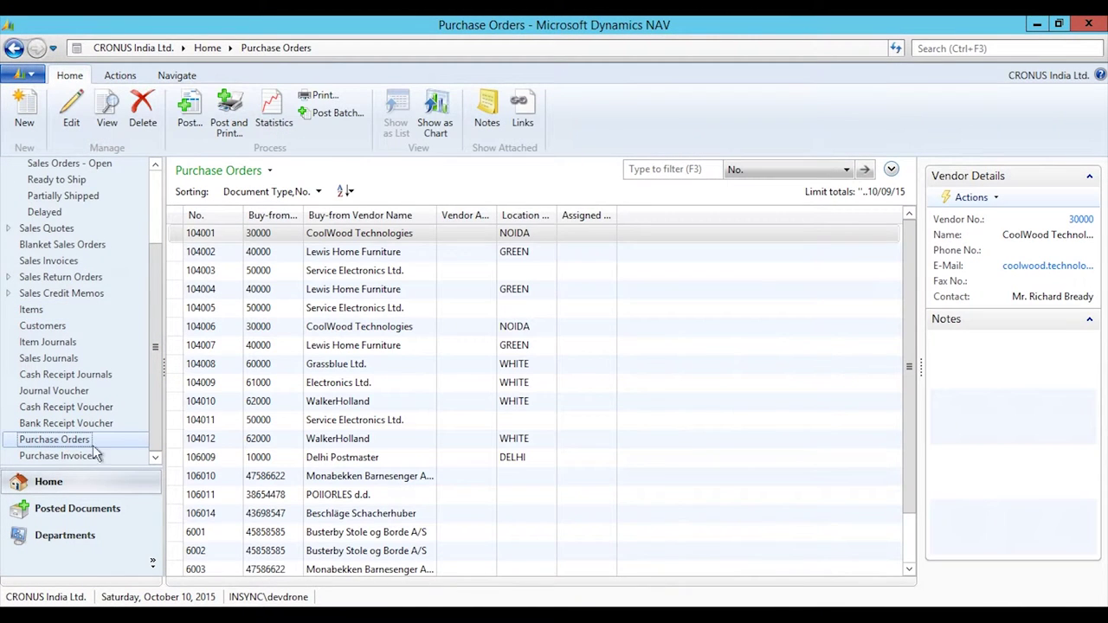
pyautogui.click(24, 108)
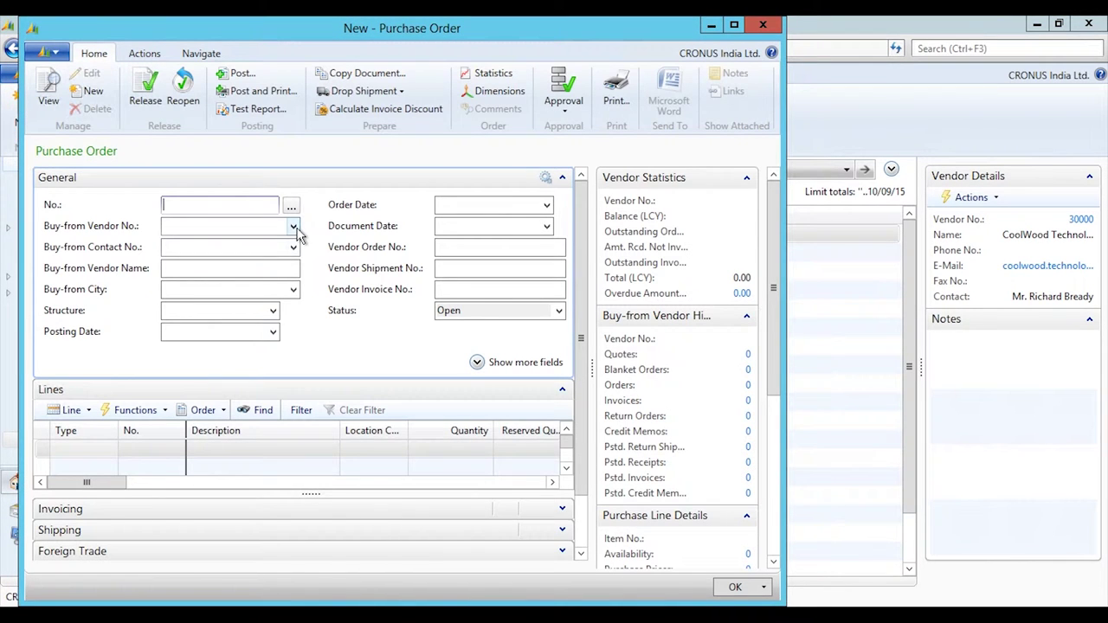
pyautogui.click(294, 226)
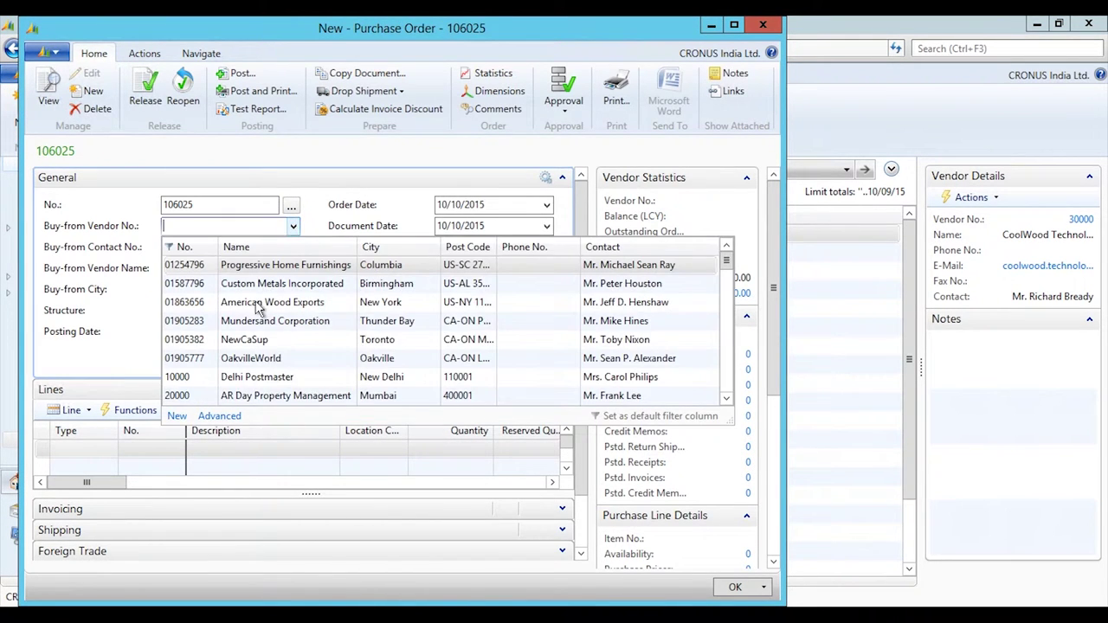
pyautogui.click(234, 273)
# Fill in the vendor order number, vendor shipment number Ab43 and vendor invoice number JK89.
pyautogui.click(452, 248)
pyautogui.write('123')
pyautogui.press('BackSpace')
pyautogui.press('BackSpace')
pyautogui.write('0123')
pyautogui.press('Tab')
pyautogui.write('Ab43')
pyautogui.press('Tab')
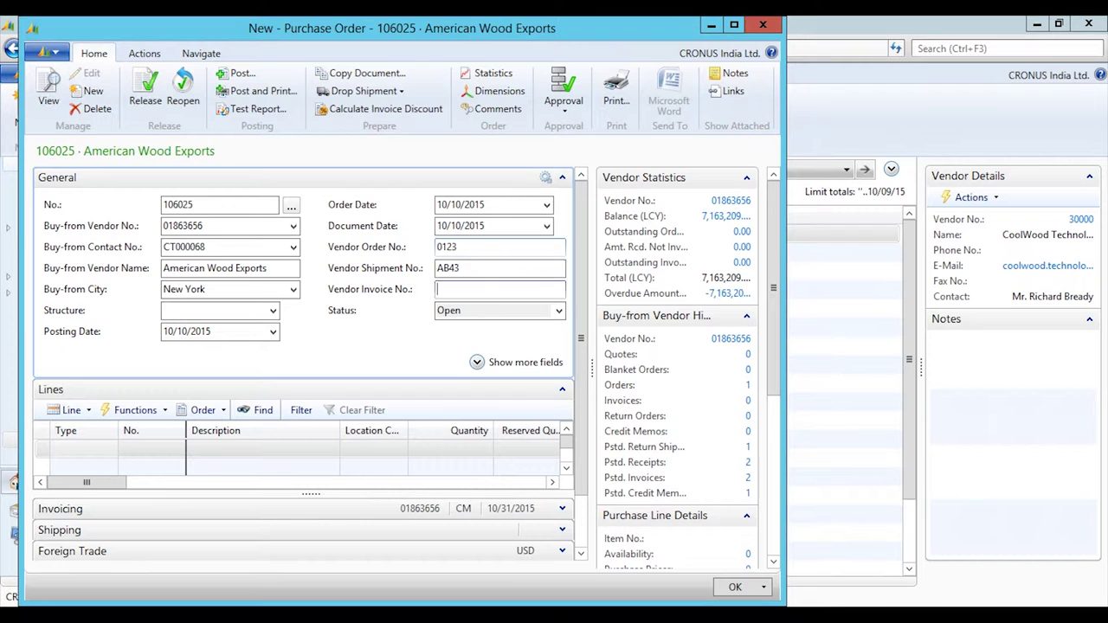
pyautogui.write('JK89')
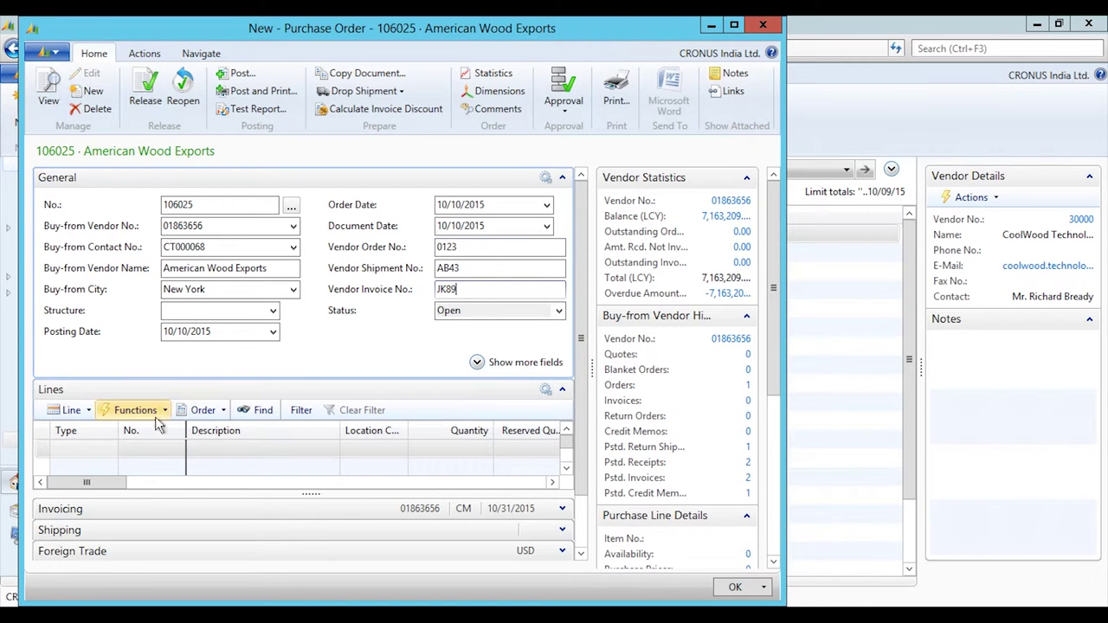
# Add an Item line for 80206 Webcam, quantity 500, location BLUE, and start posting.
pyautogui.click(108, 452)
pyautogui.click(73, 502)
pyautogui.click(151, 448)
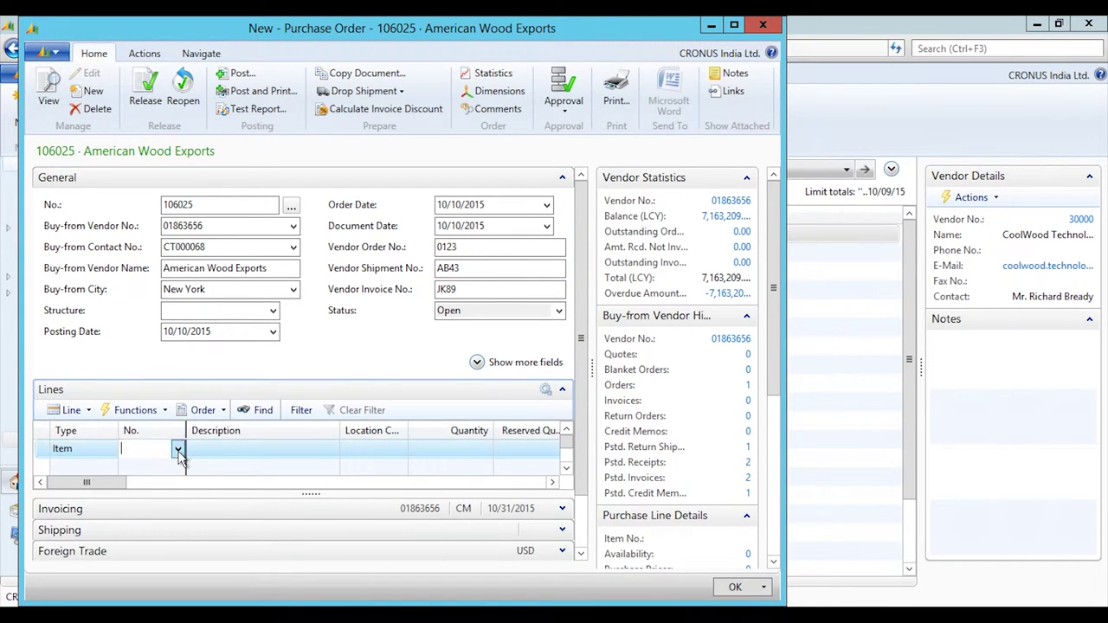
pyautogui.click(177, 448)
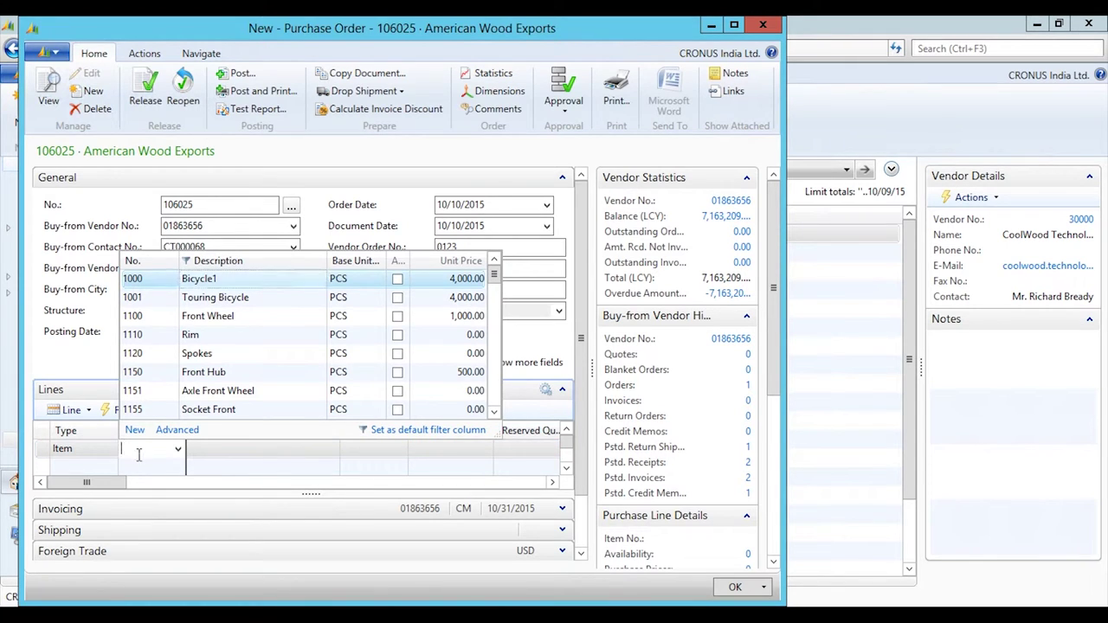
pyautogui.write('we')
pyautogui.click(216, 279)
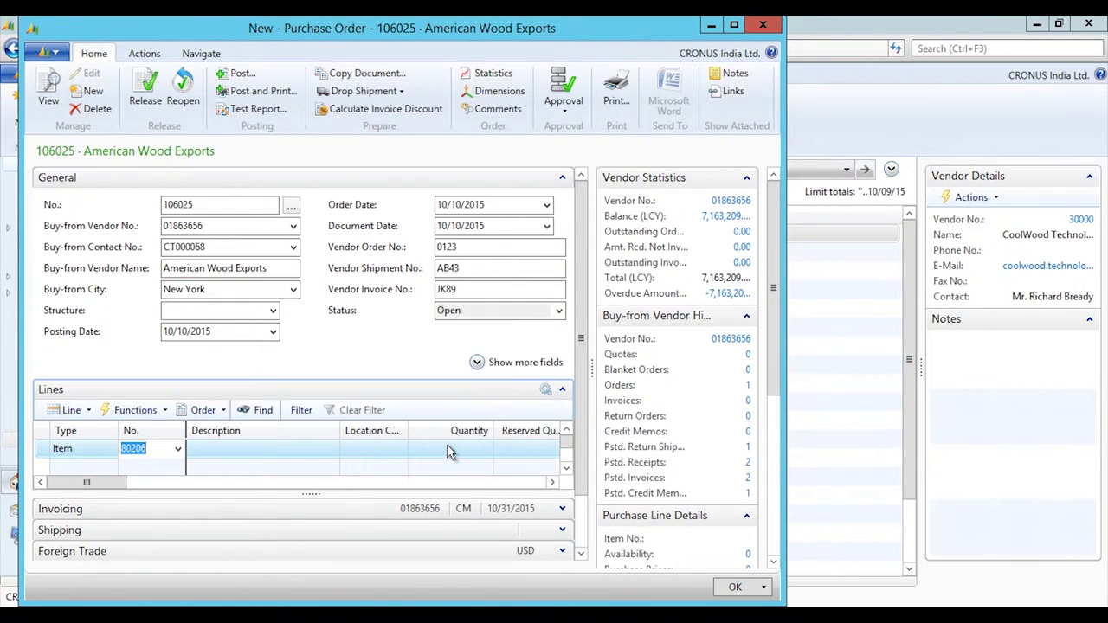
pyautogui.click(418, 450)
pyautogui.write('500')
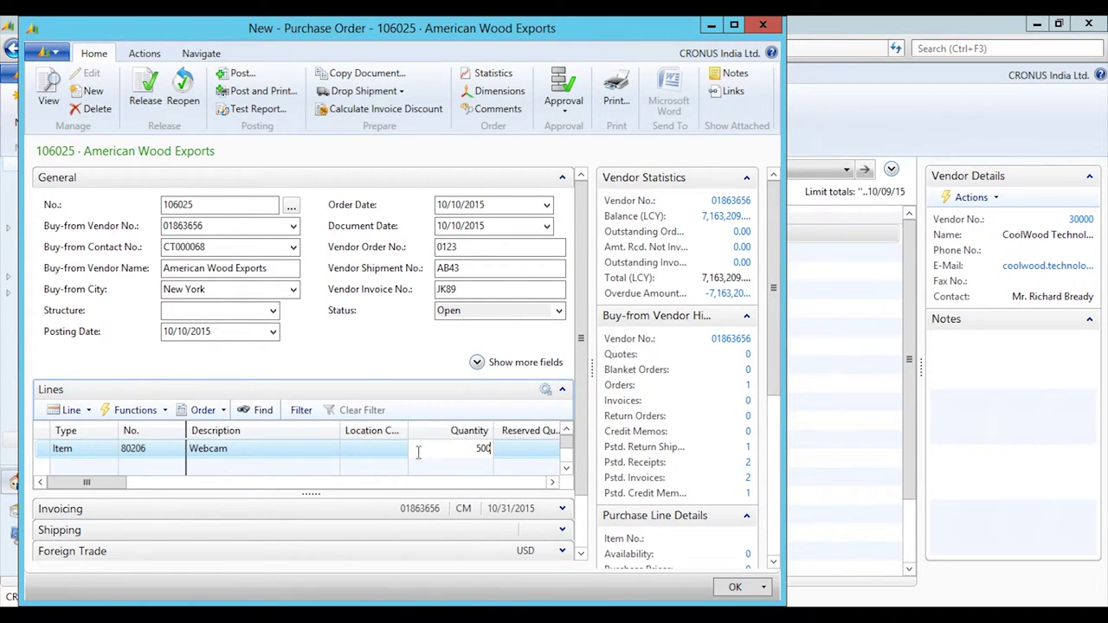
pyautogui.click(400, 449)
pyautogui.click(437, 284)
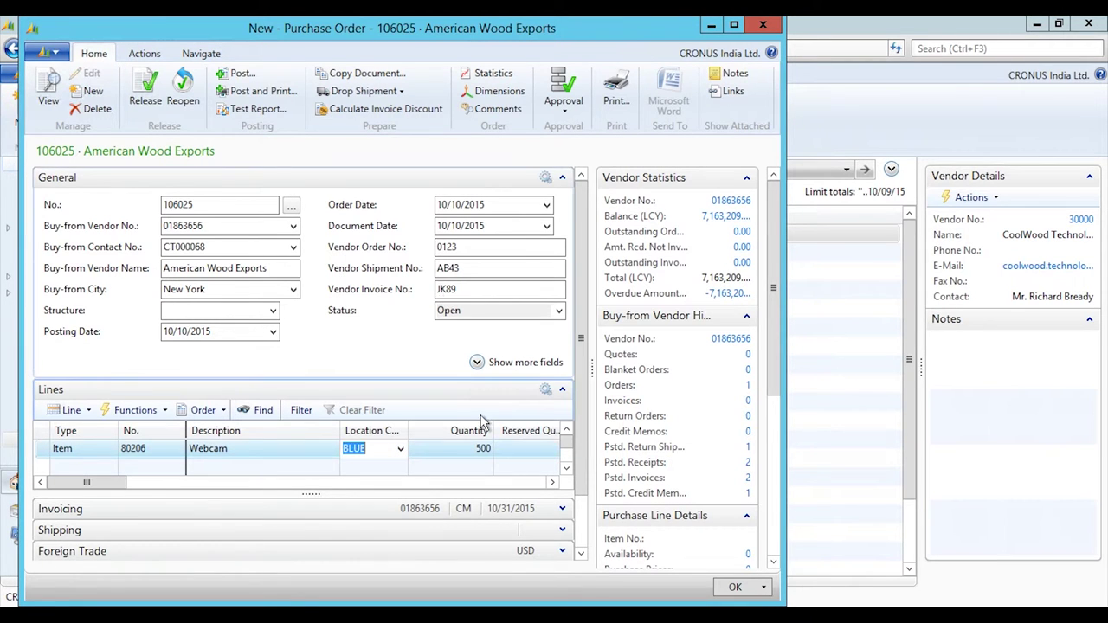
pyautogui.click(242, 76)
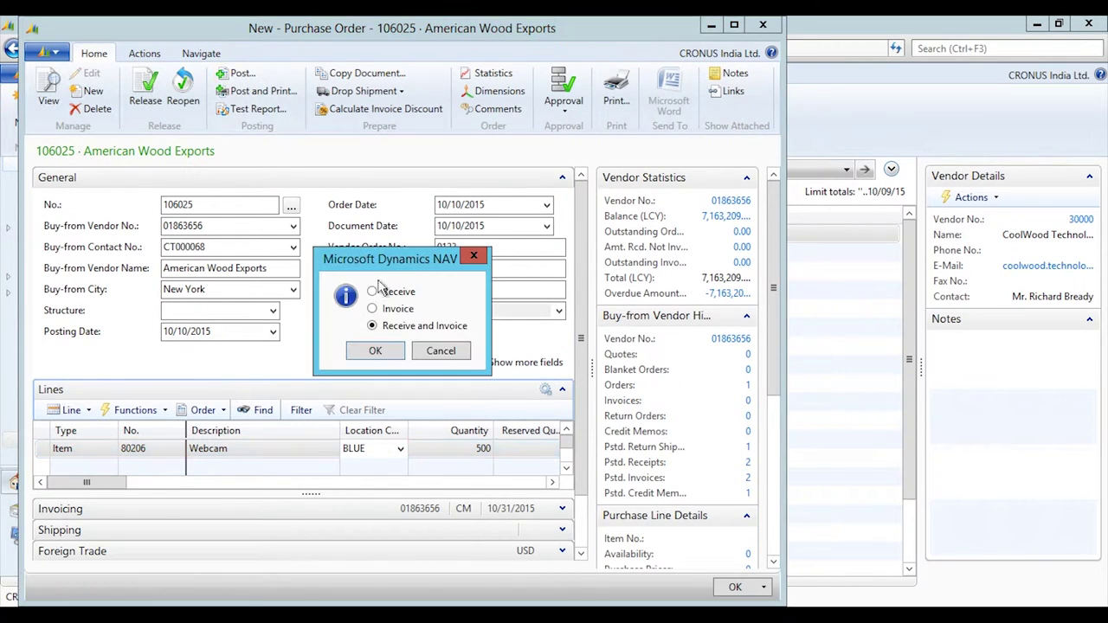
# Post the order as Receive and Invoice and confirm the Webcam card shows inventory 500.
pyautogui.click(380, 349)
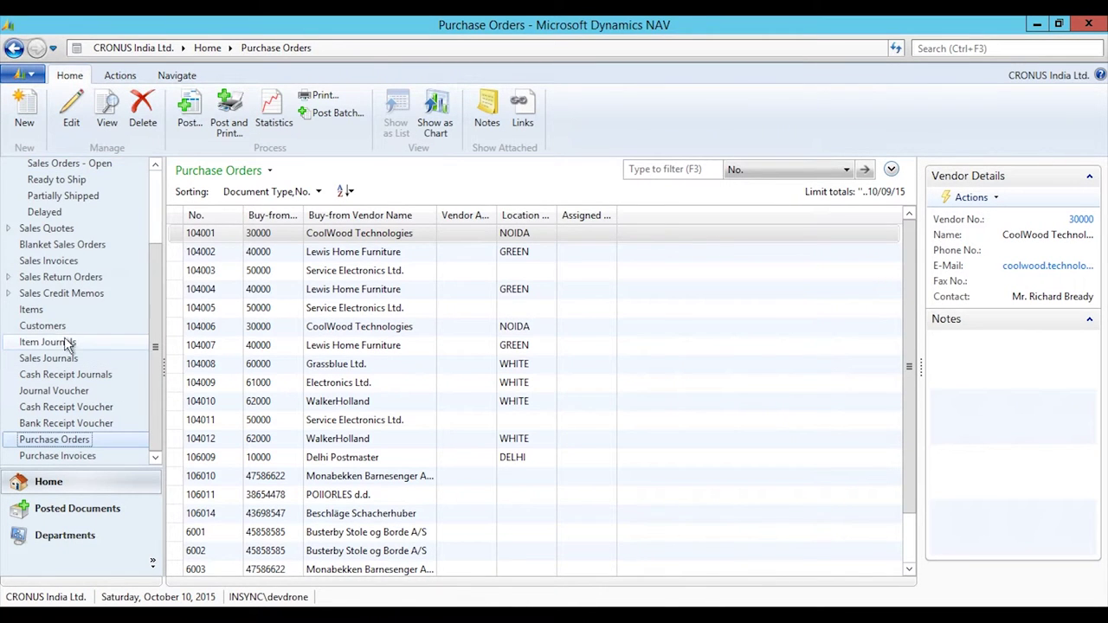
pyautogui.click(39, 311)
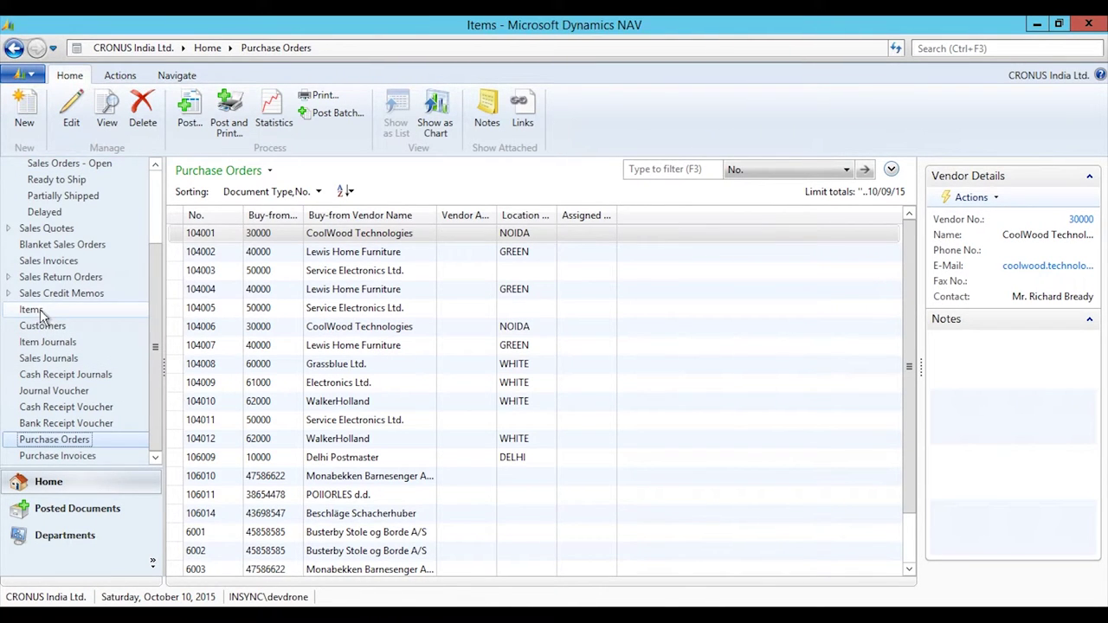
pyautogui.click(286, 348)
pyautogui.doubleClick(285, 346)
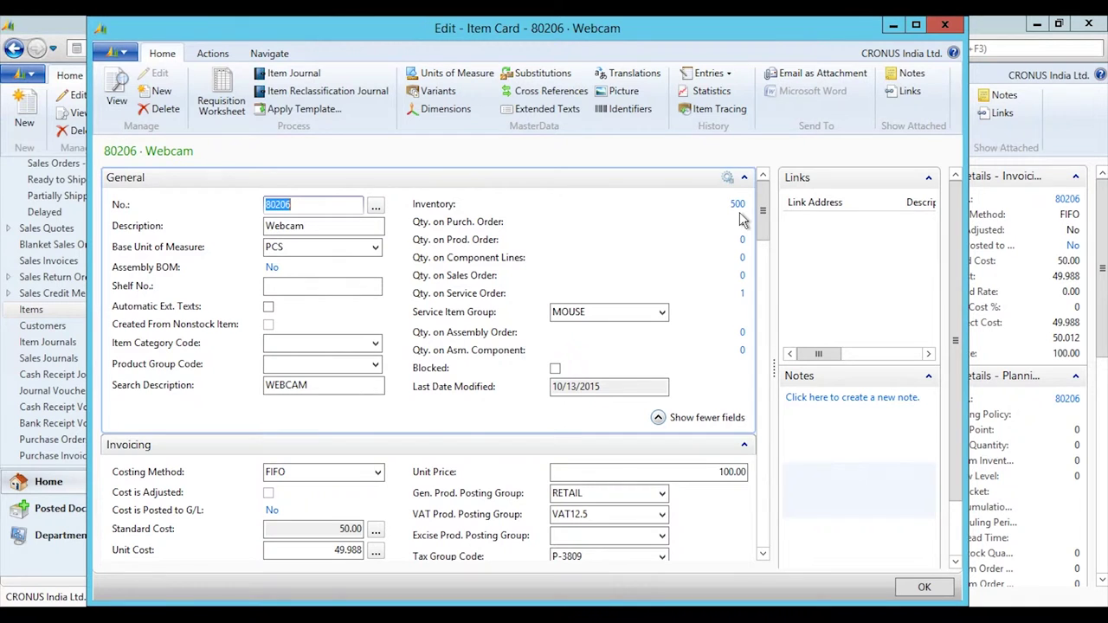
pyautogui.click(919, 588)
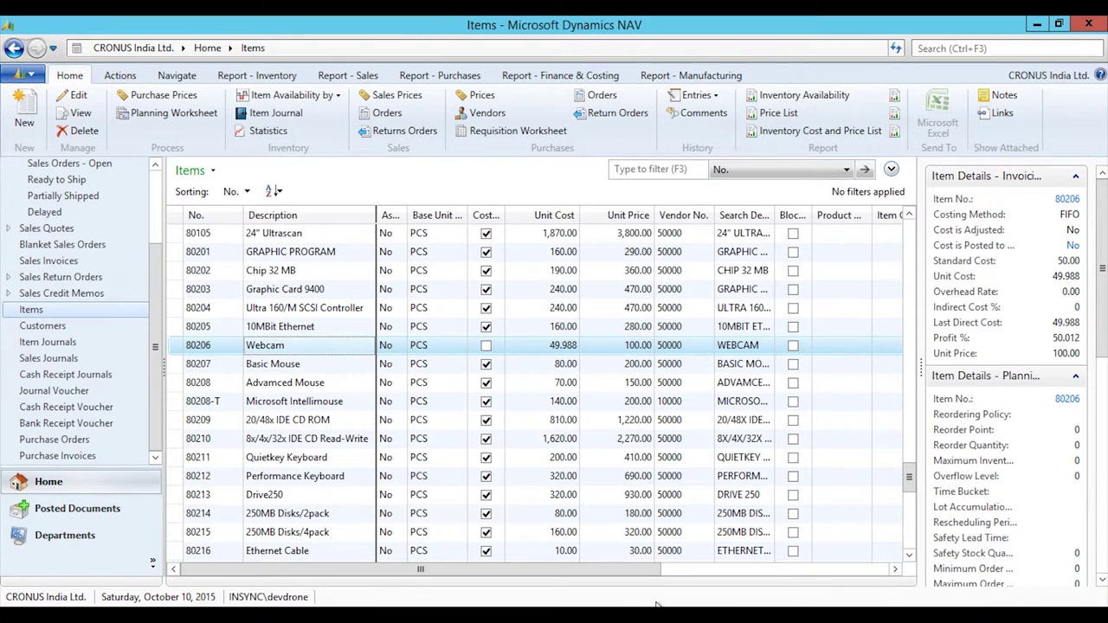
pyautogui.click(288, 606)
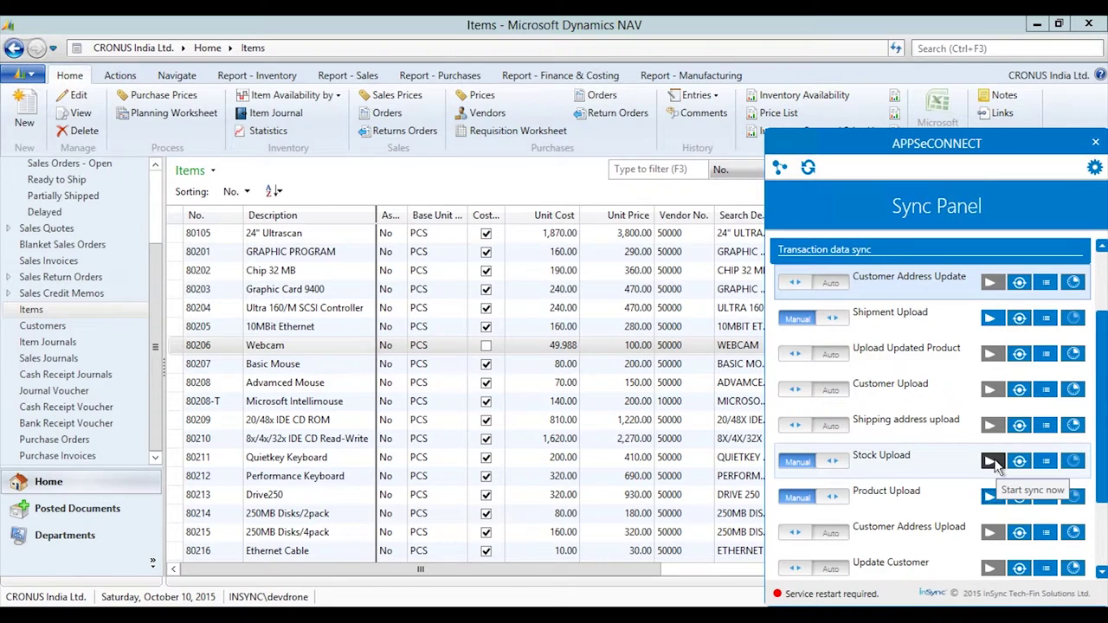
# Run the Stock Upload process now from the Sync Panel.
pyautogui.click(991, 462)
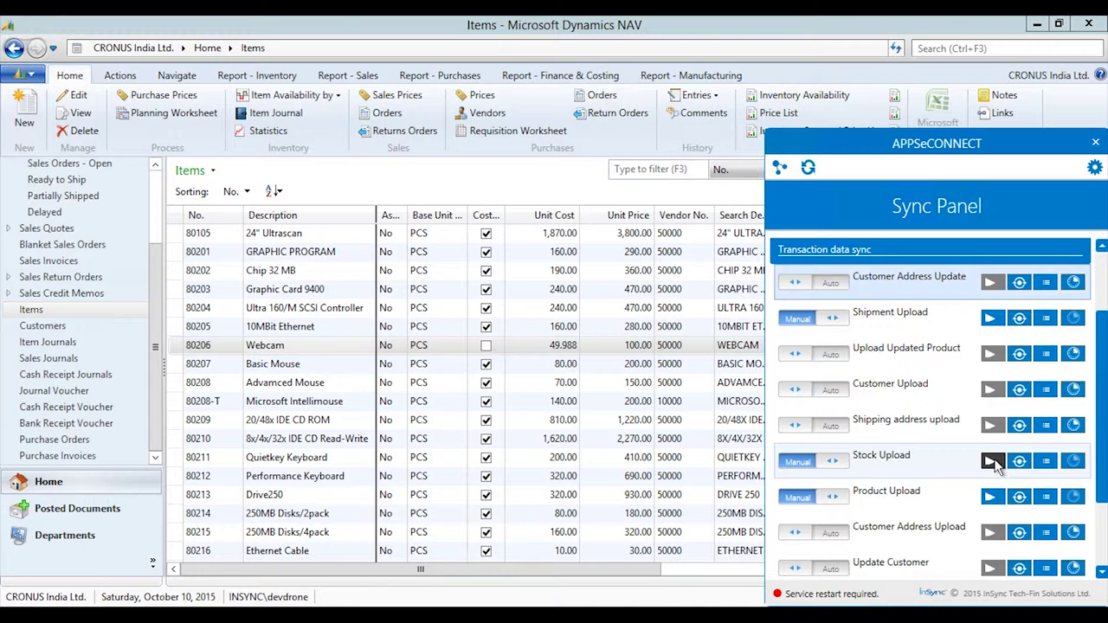
# Reload BigCommerce's View Products list to check the Webcam's updated stock level.
pyautogui.click(716, 29)
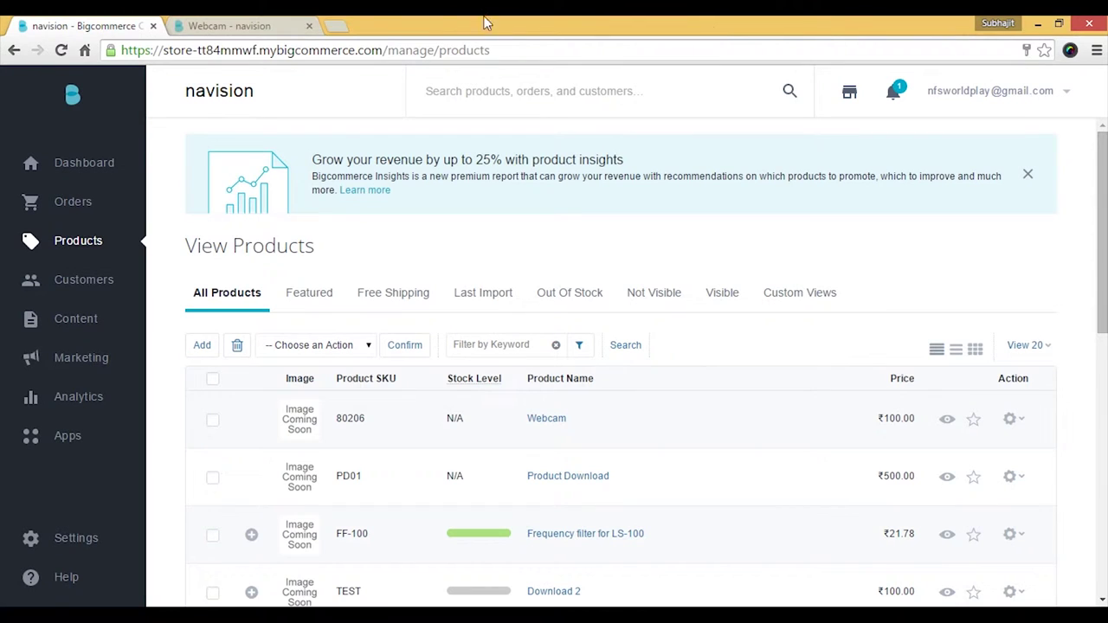
pyautogui.click(61, 51)
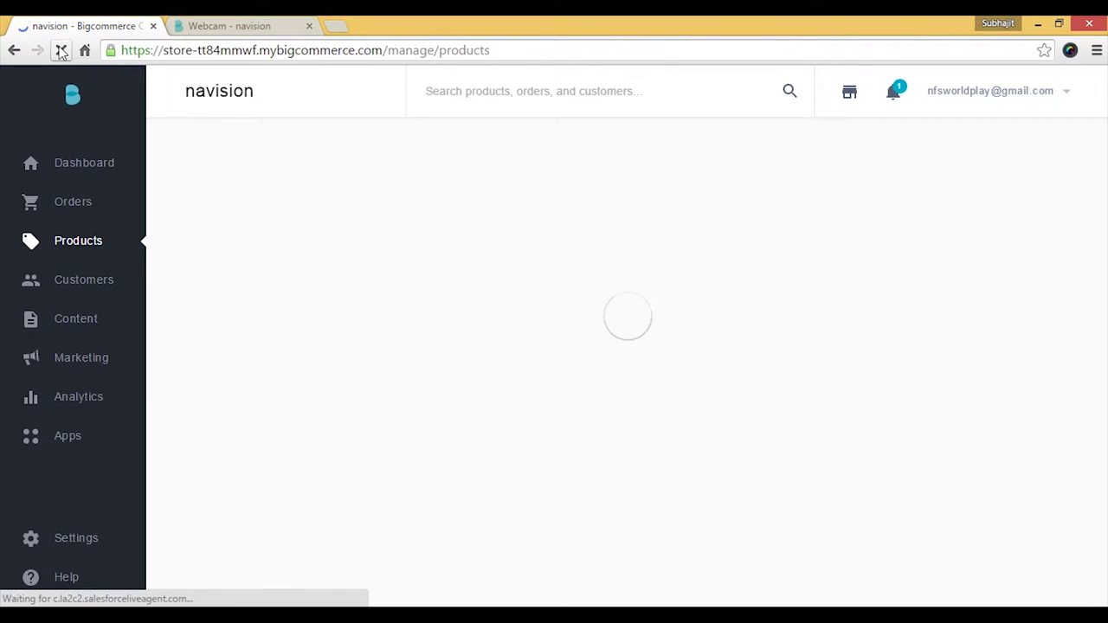
pyautogui.moveTo(475, 424)
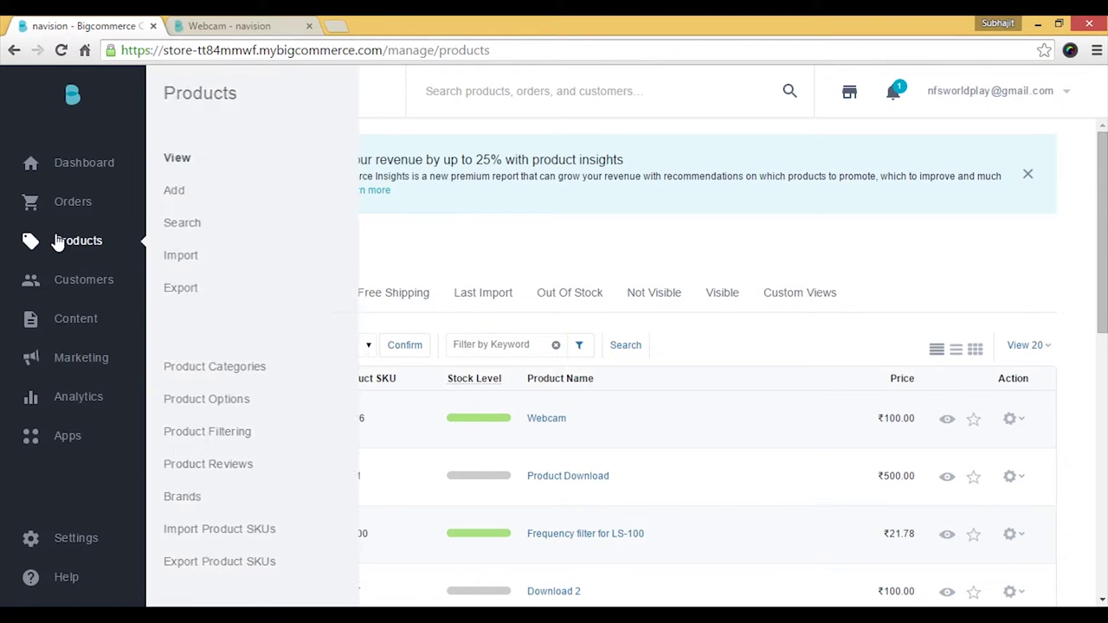
pyautogui.moveTo(55, 240)
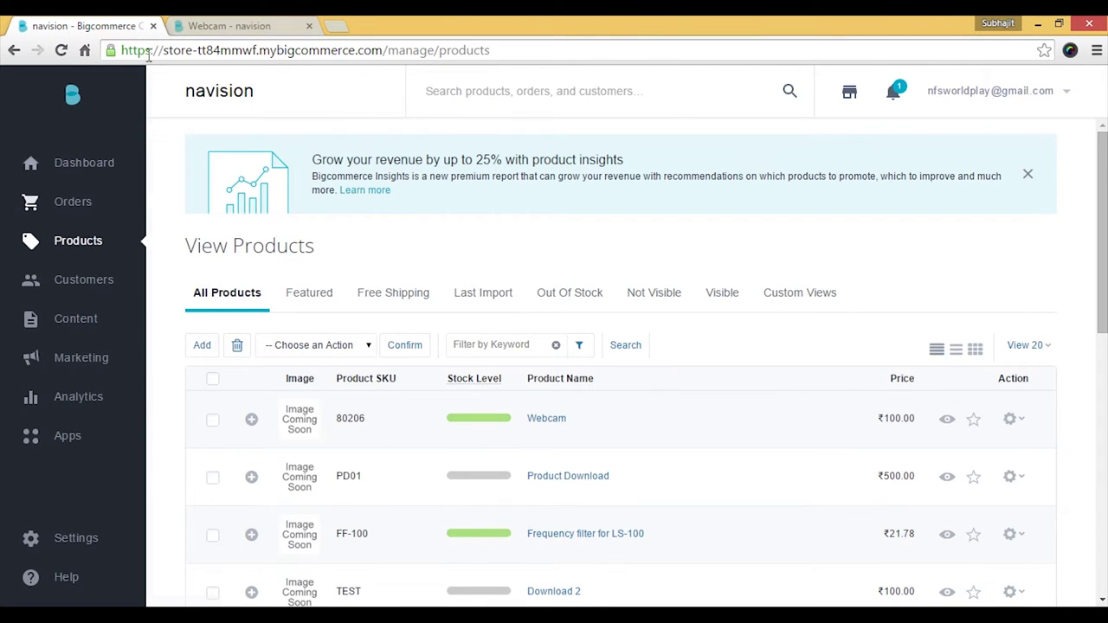
# Add one Webcam to the storefront cart and proceed to checkout.
pyautogui.click(223, 24)
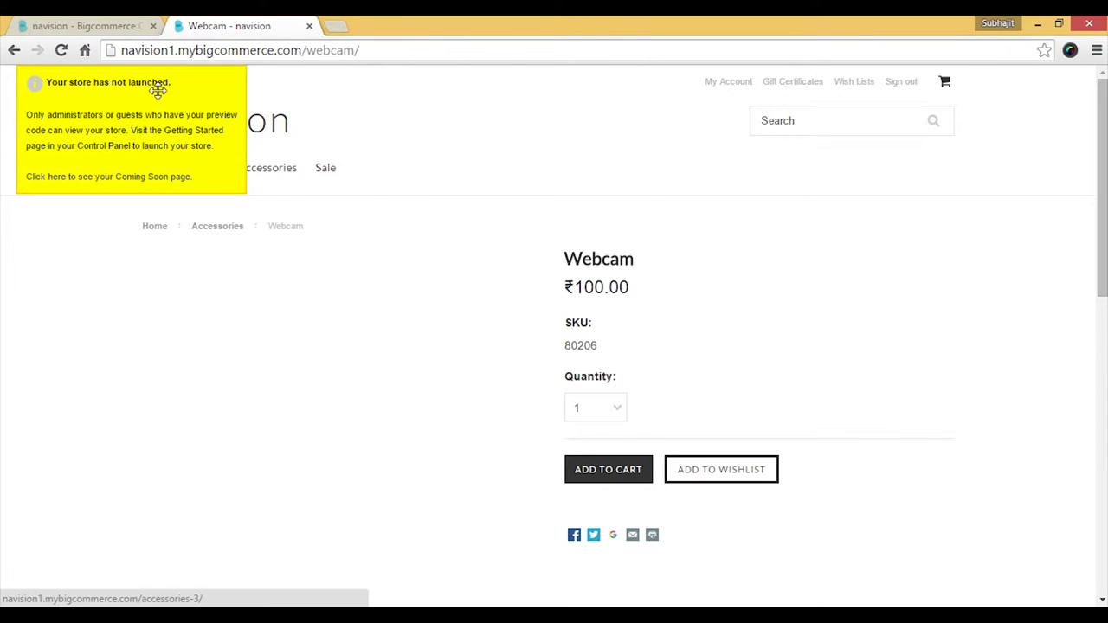
pyautogui.click(64, 50)
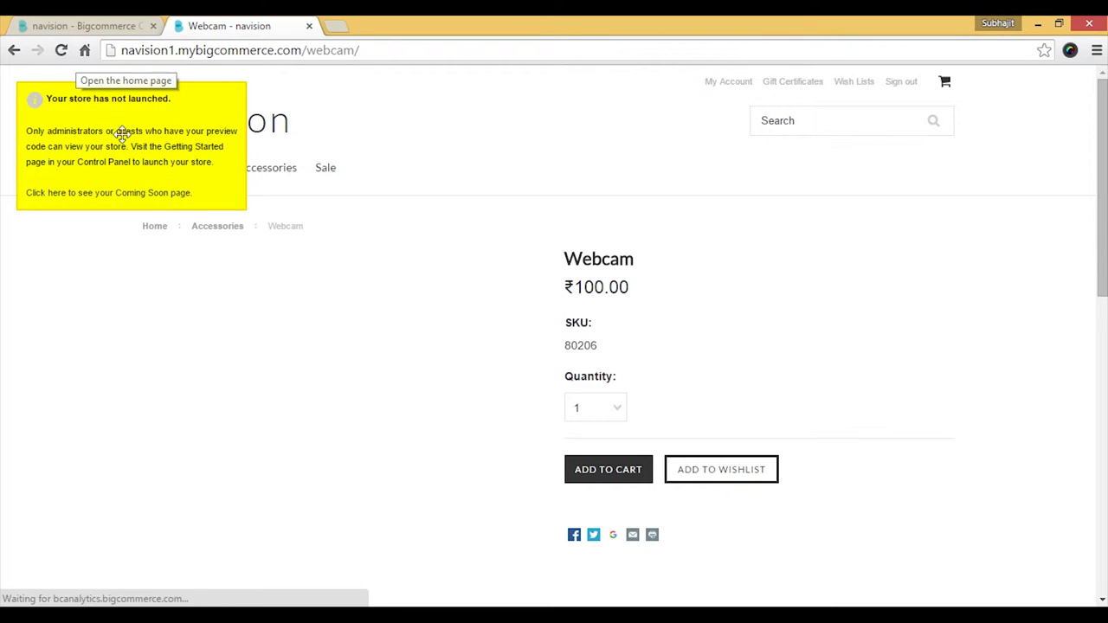
pyautogui.click(608, 476)
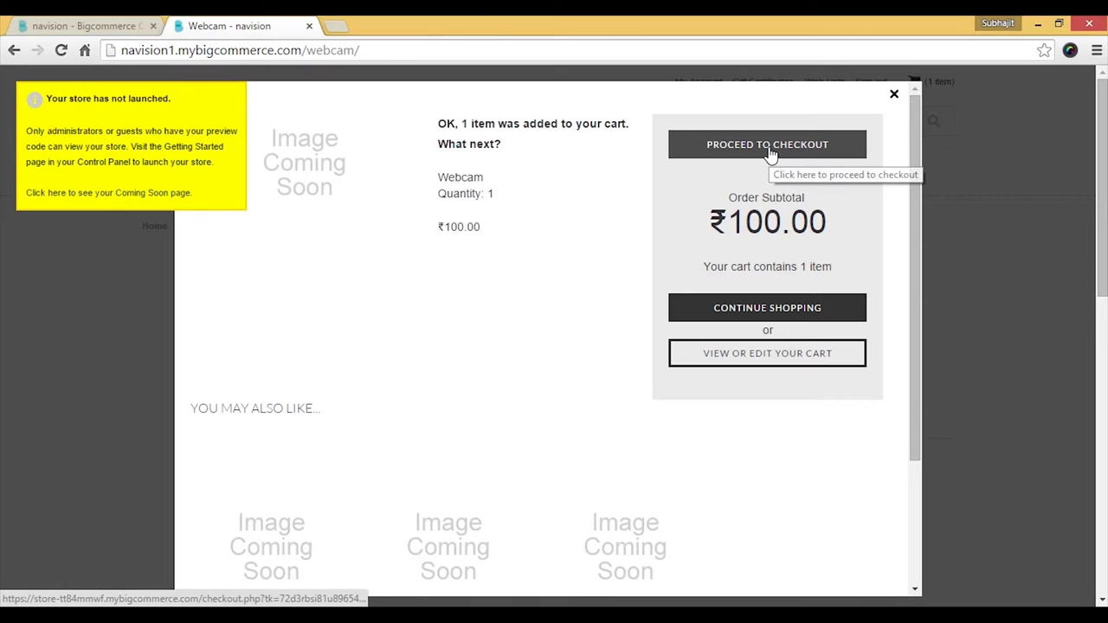
pyautogui.click(771, 145)
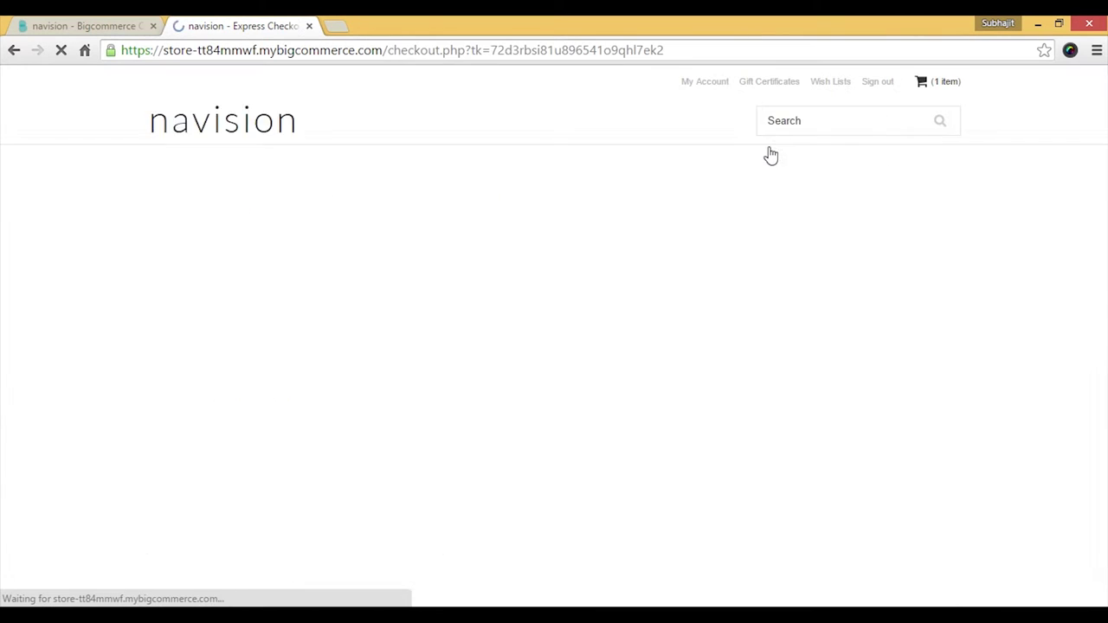
# Check out with free flat-rate shipping and Cash on Delivery, placing the ₹100.00 order.
pyautogui.click(283, 464)
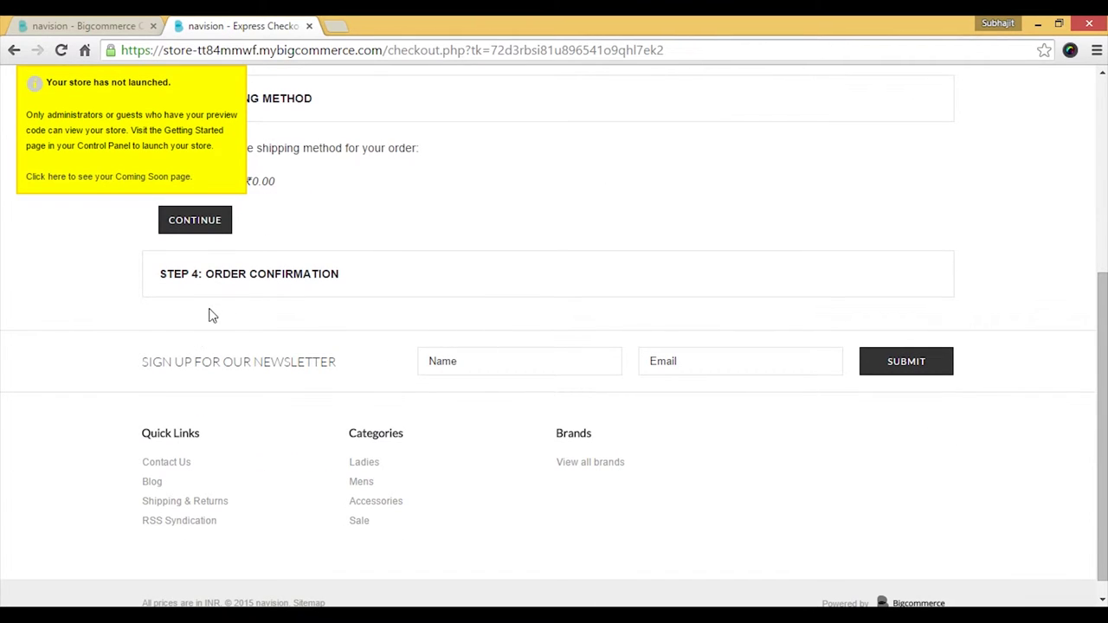
pyautogui.click(204, 230)
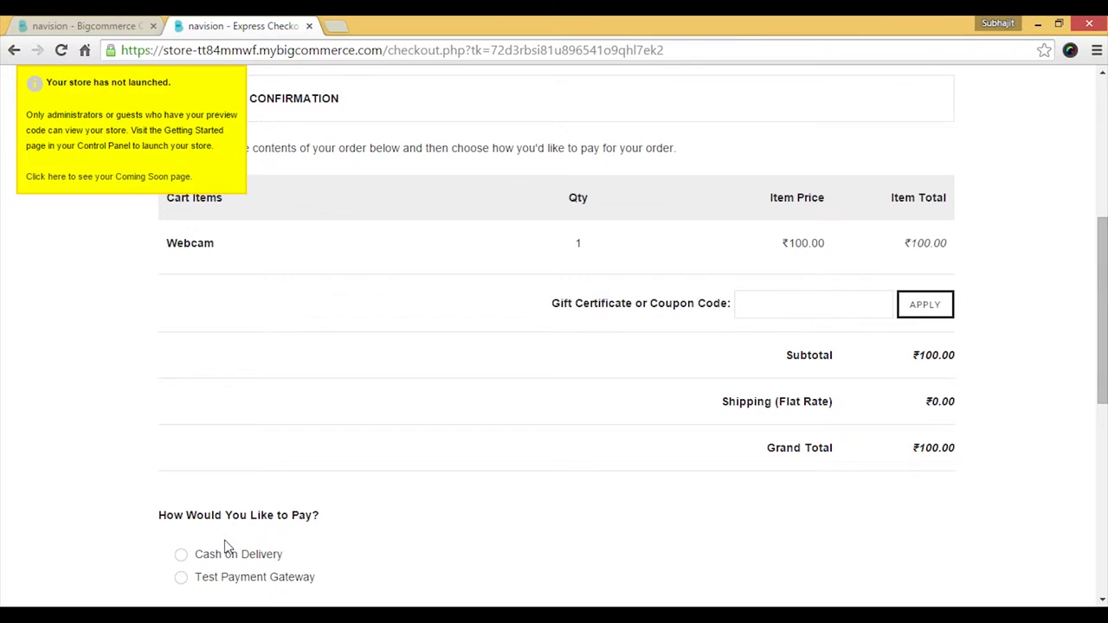
pyautogui.click(181, 555)
pyautogui.scroll(-4, 872, 534)
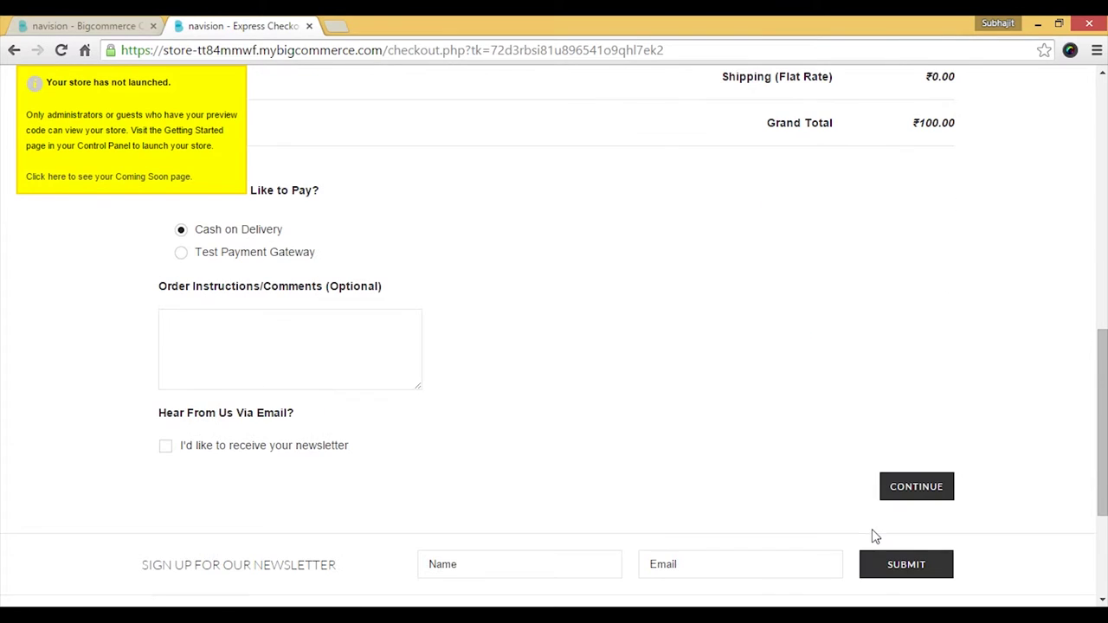
pyautogui.click(933, 490)
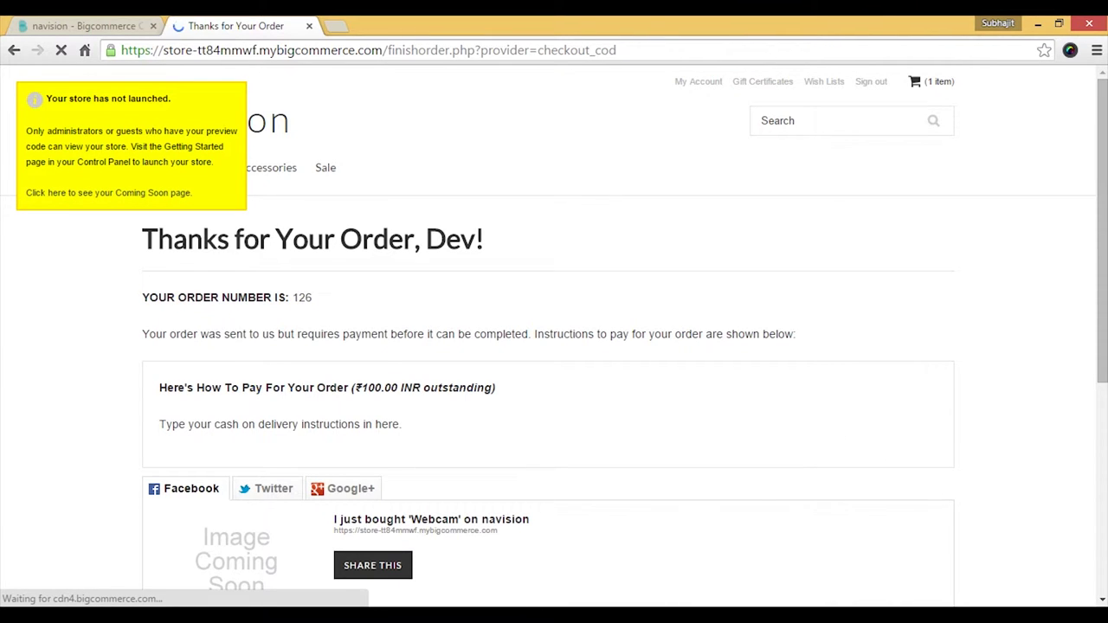
pyautogui.moveTo(467, 616)
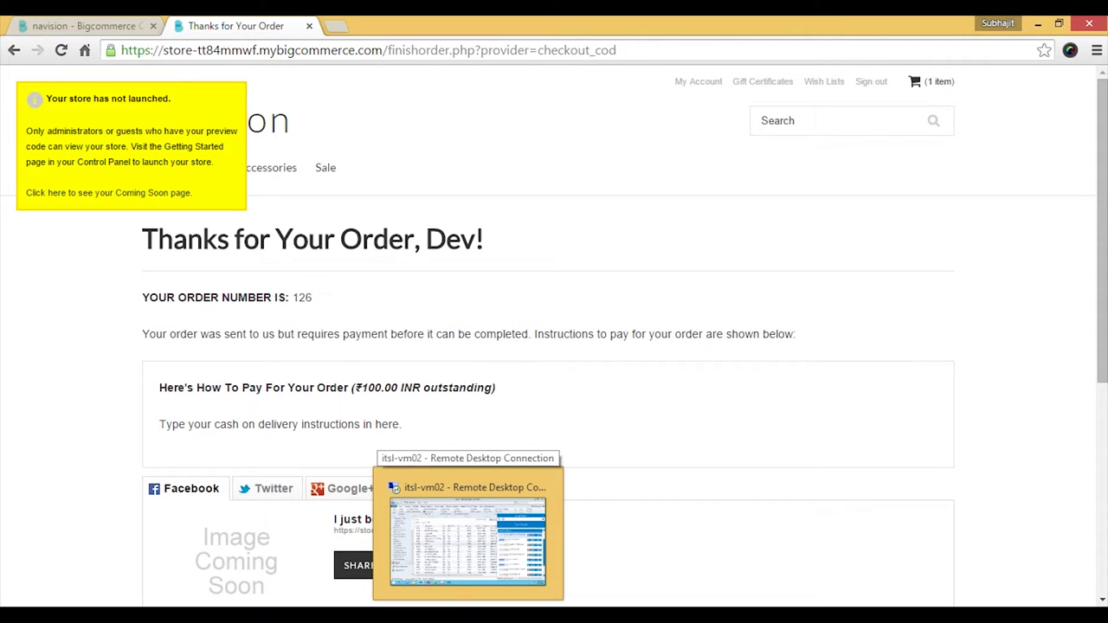
# Run Sales Order Download from BigCommerce to NAV, then view NAV's Sales Orders showing order 1056.
pyautogui.click(467, 537)
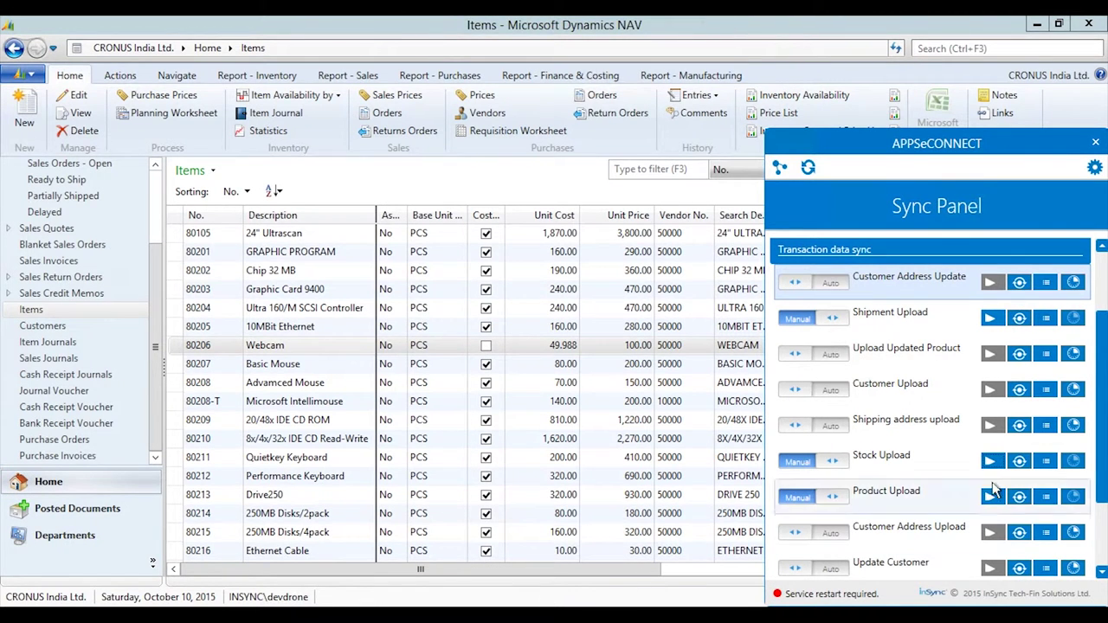
pyautogui.scroll(3, 993, 490)
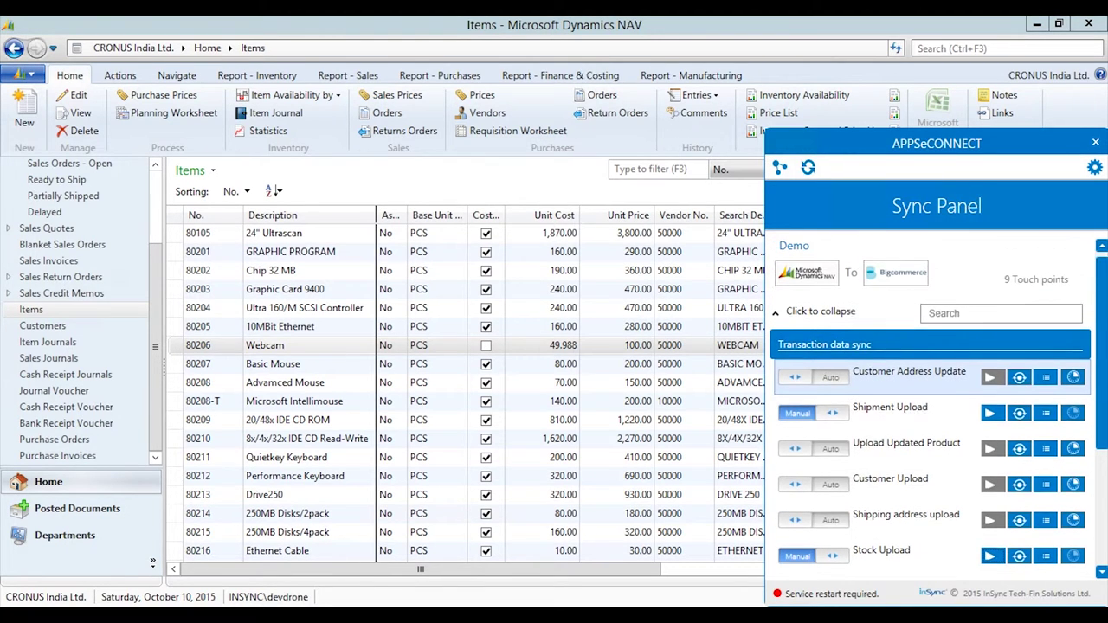
pyautogui.scroll(1, 781, 329)
pyautogui.click(782, 327)
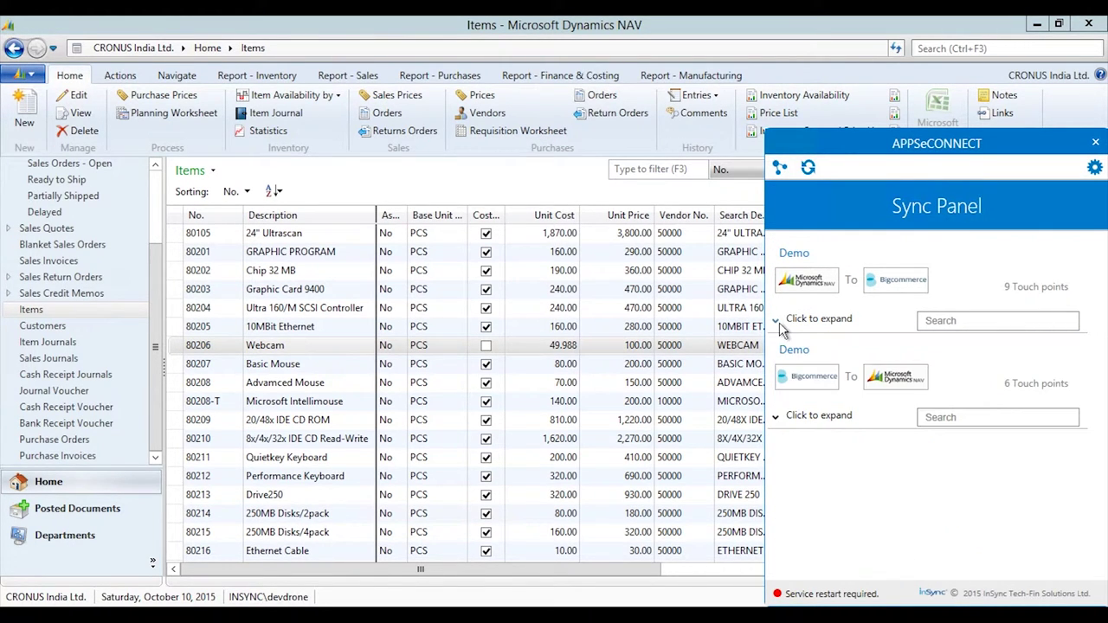
pyautogui.click(777, 419)
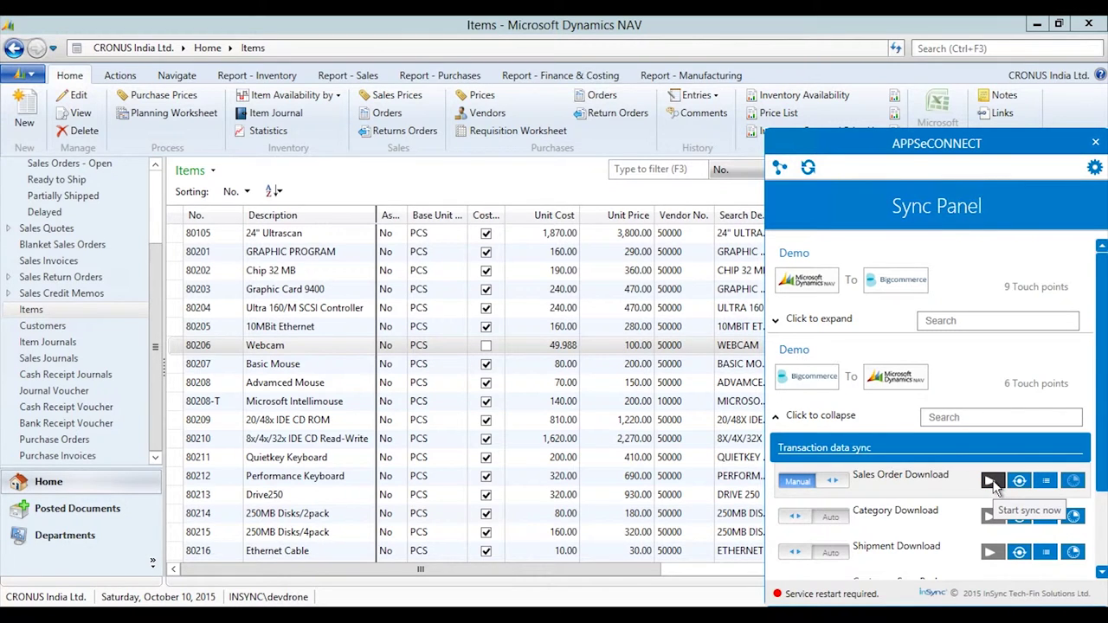
pyautogui.click(991, 481)
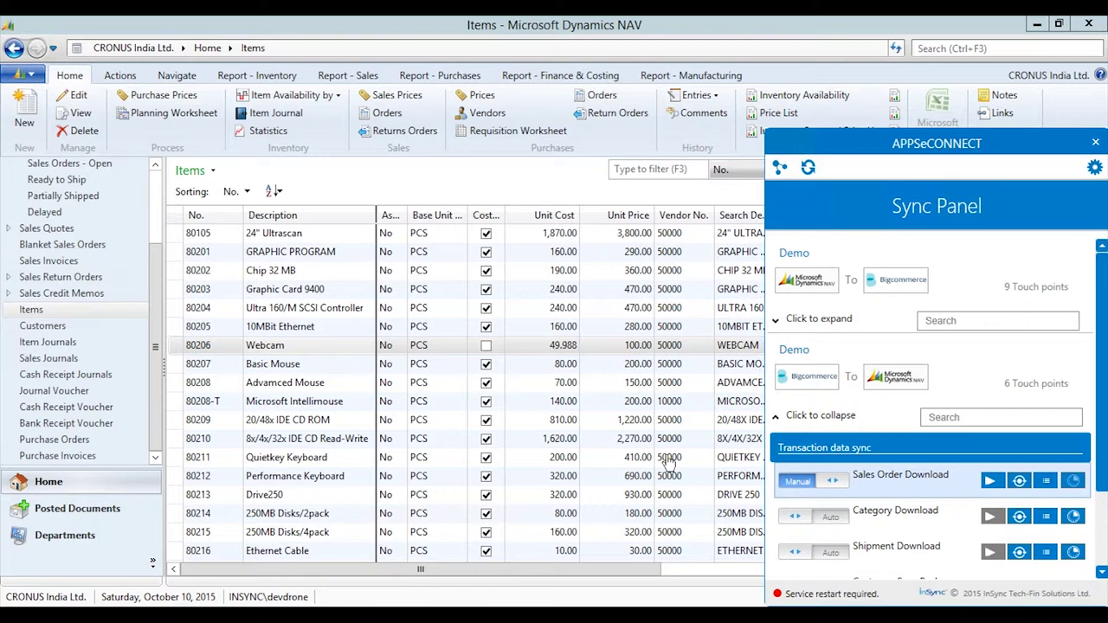
pyautogui.moveTo(158, 272); pyautogui.dragTo(166, 198)
pyautogui.click(50, 187)
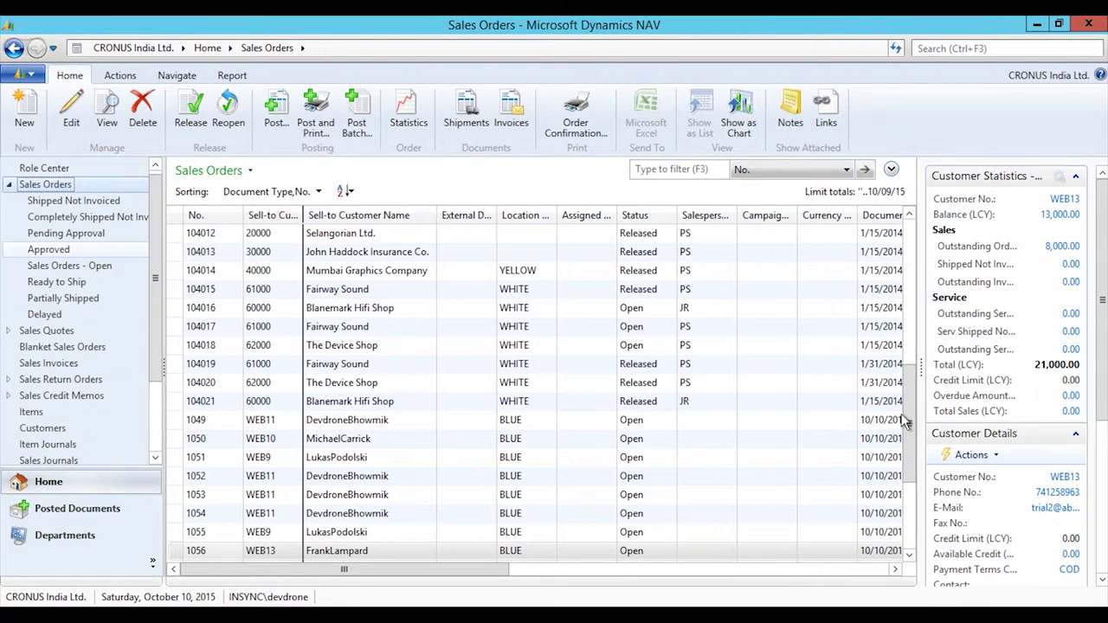
# Open the downloaded Webcam web order and review its lines and WebData.
pyautogui.scroll(-3, 909, 437)
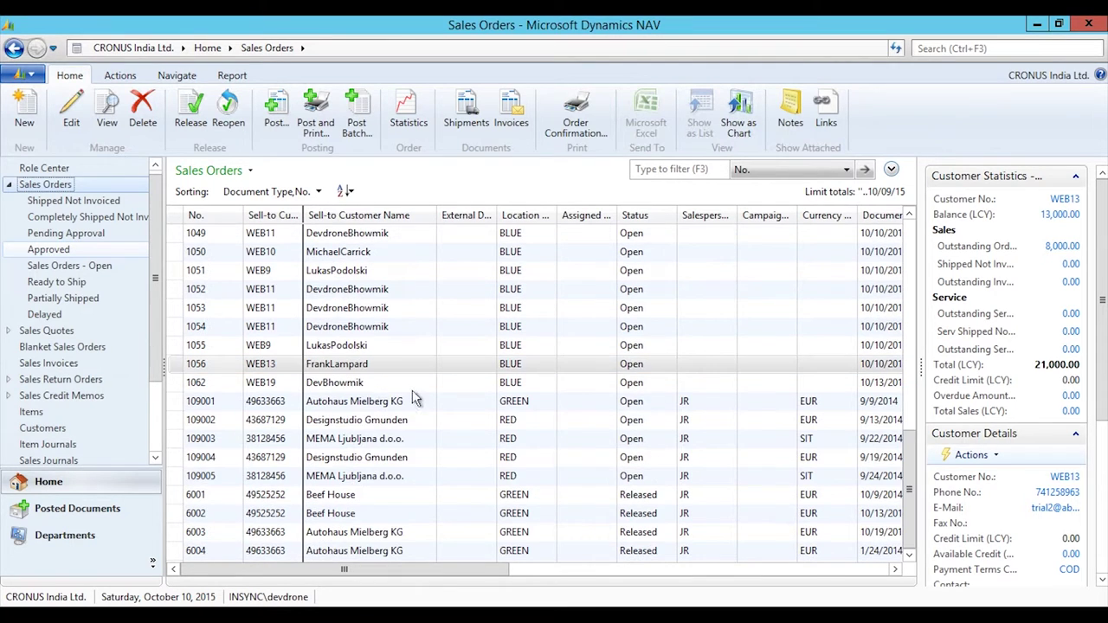
pyautogui.doubleClick(351, 385)
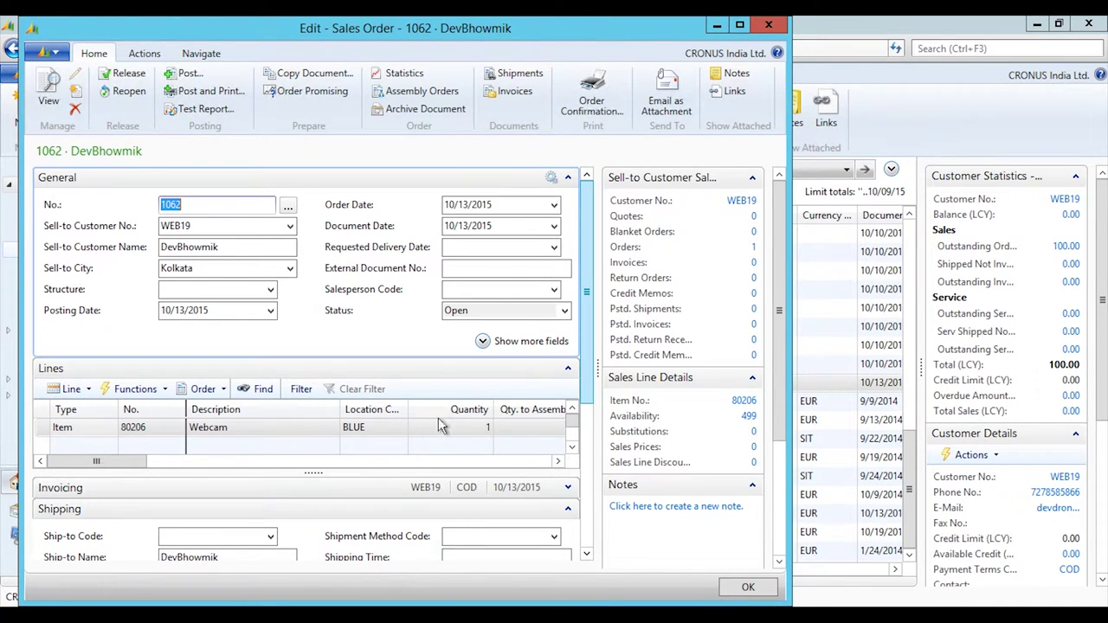
pyautogui.moveTo(134, 465); pyautogui.dragTo(262, 483)
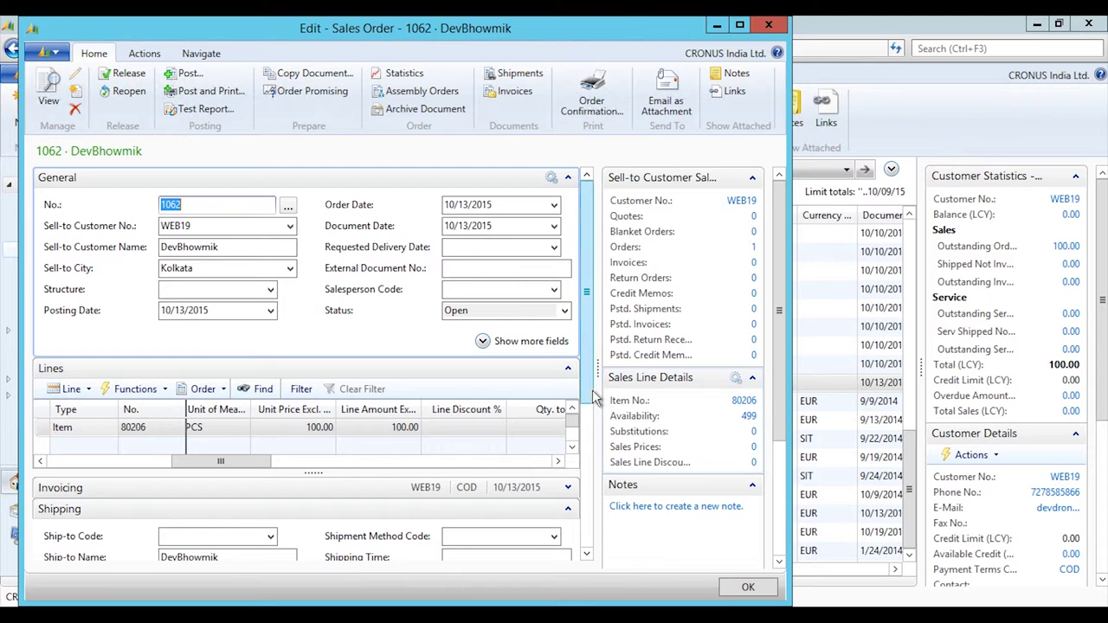
pyautogui.moveTo(592, 398); pyautogui.dragTo(586, 559)
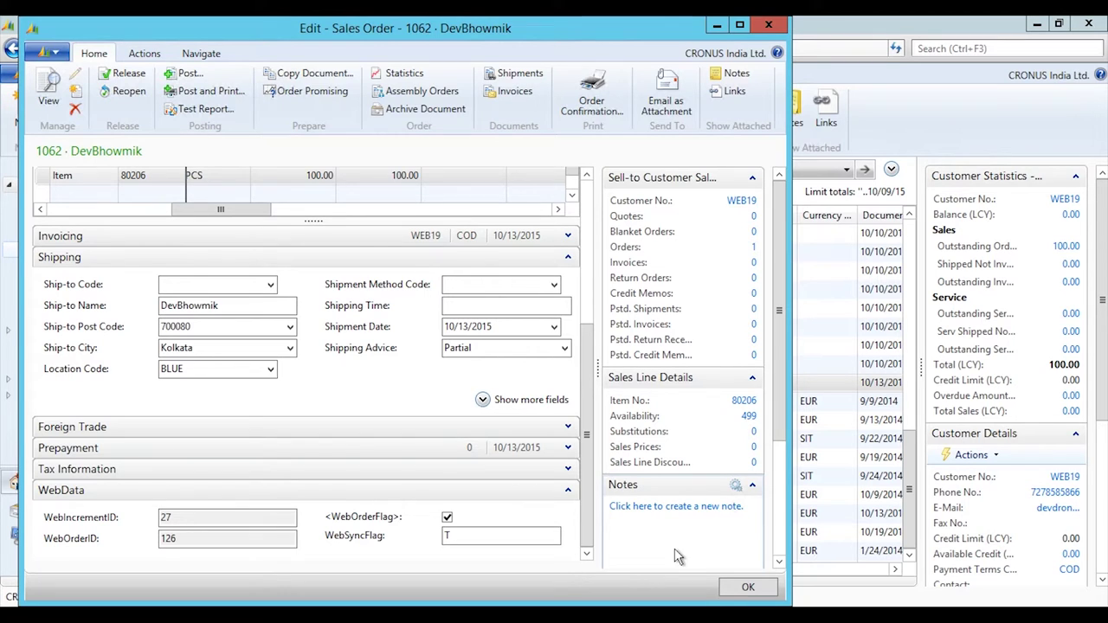
# Post the order with the Ship option and close it.
pyautogui.click(190, 74)
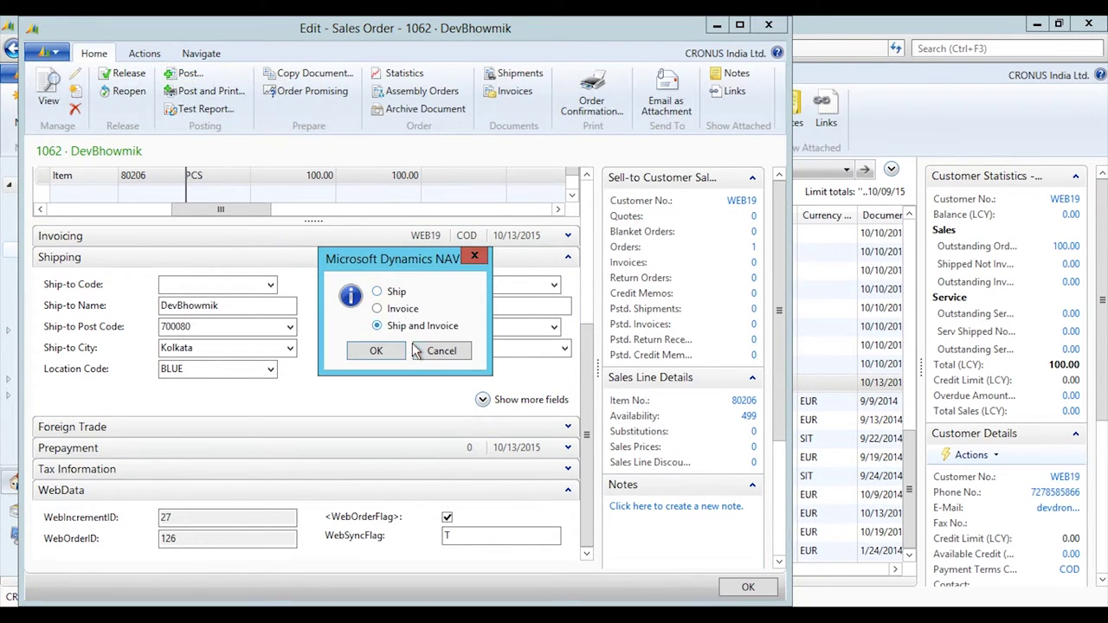
pyautogui.click(378, 292)
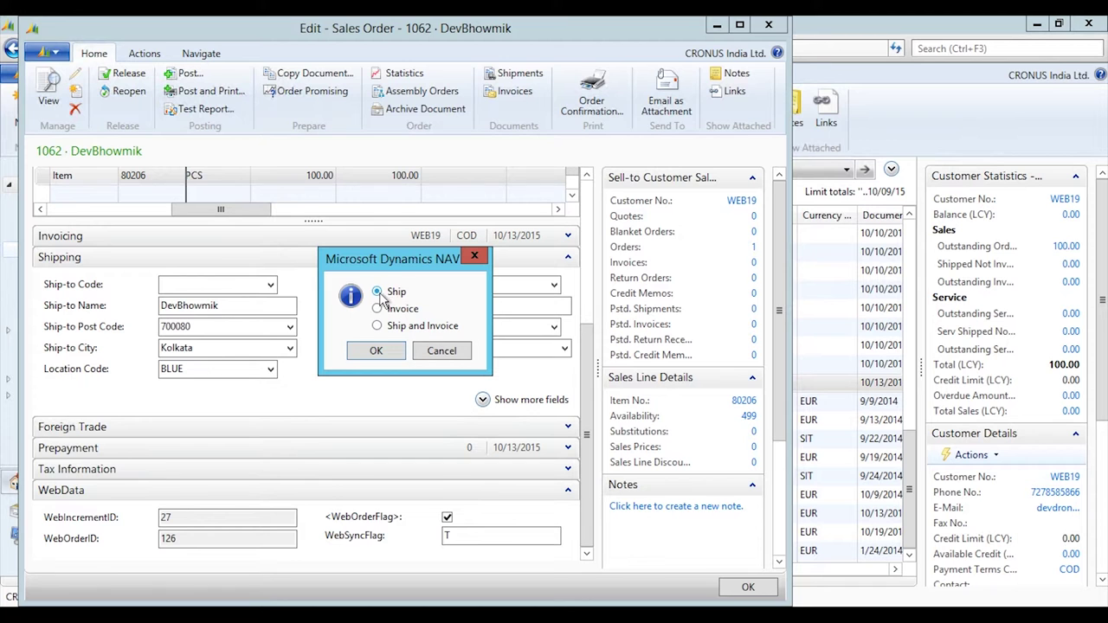
pyautogui.click(378, 350)
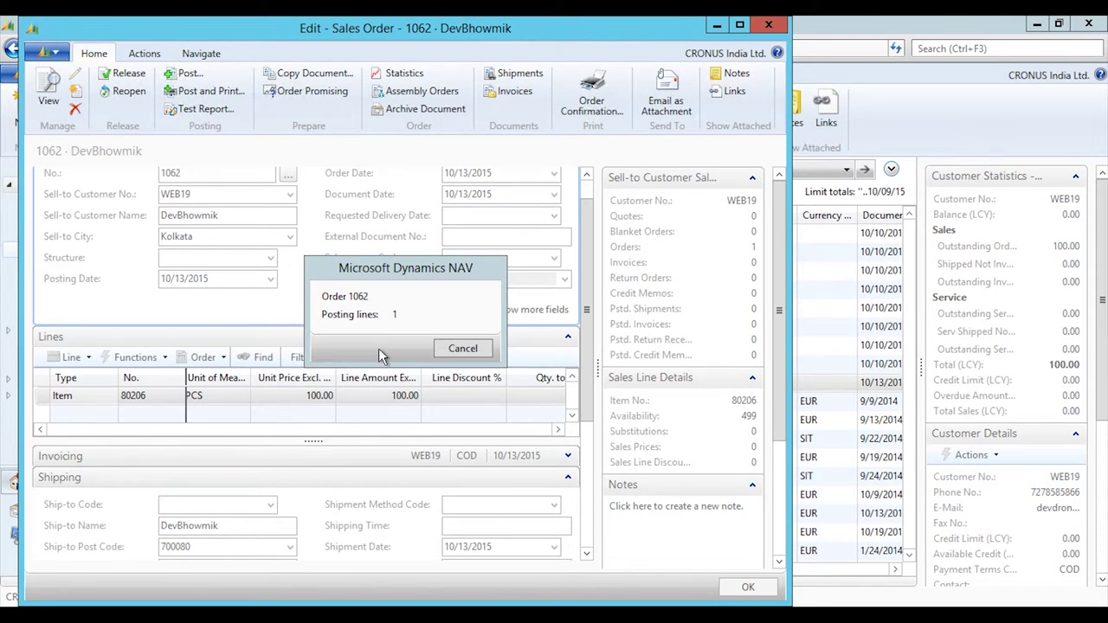
pyautogui.click(746, 590)
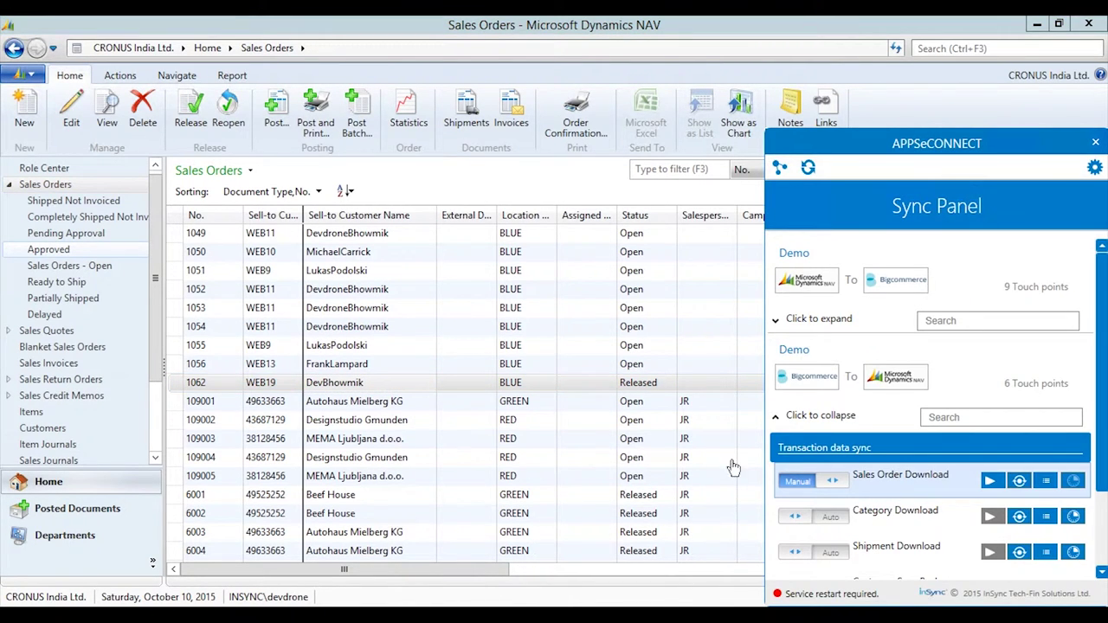
# Run the NAV-to-BigCommerce Shipment Upload sync for the Webcam order.
pyautogui.click(777, 421)
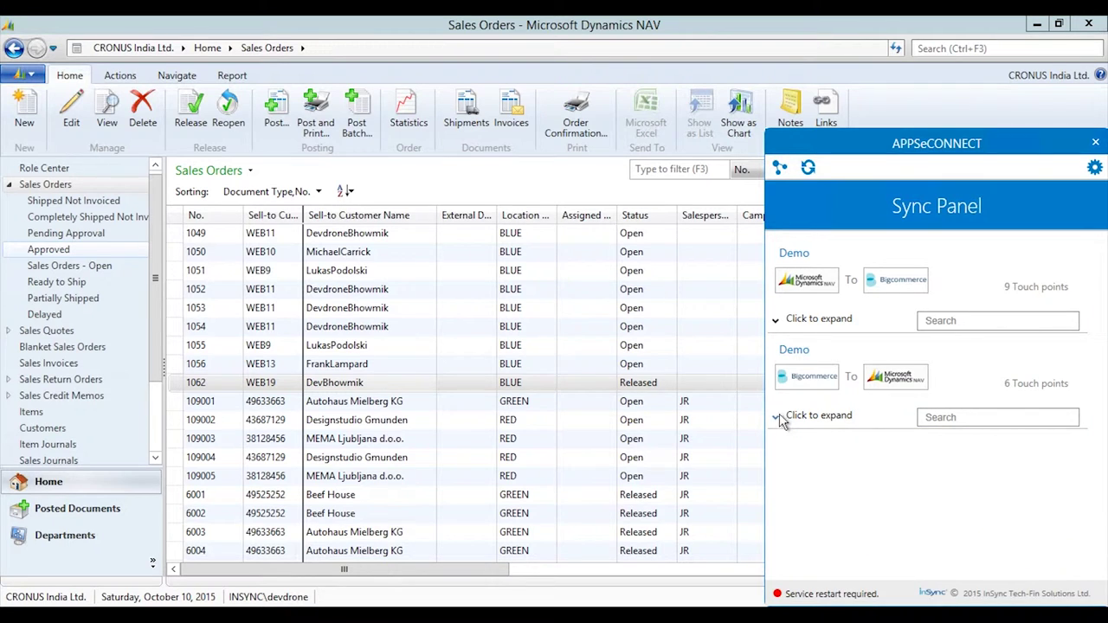
pyautogui.click(777, 325)
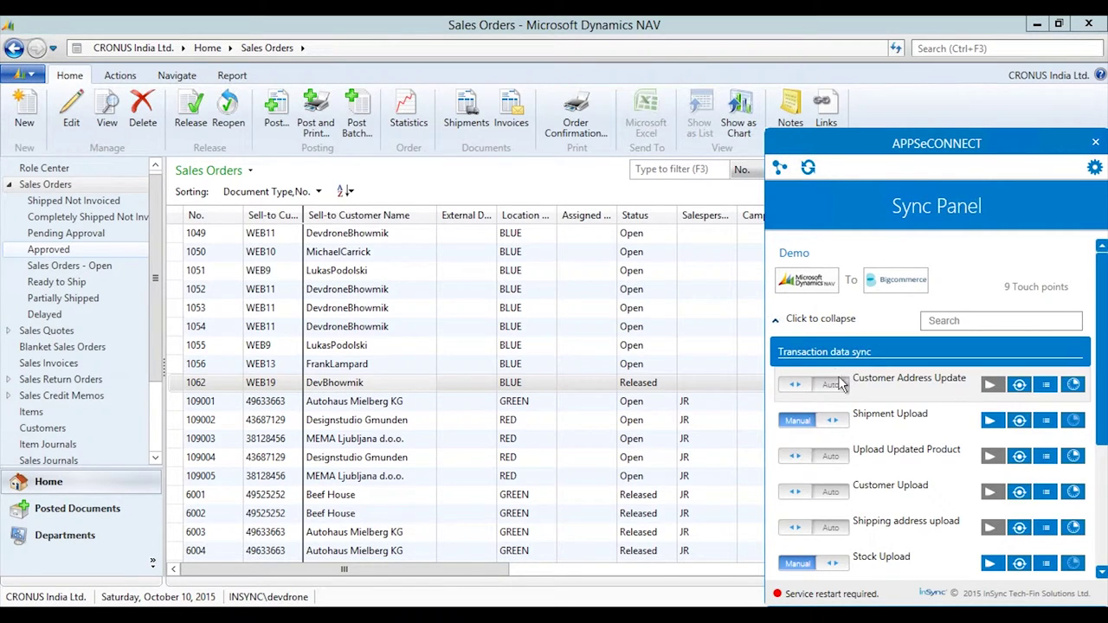
pyautogui.click(990, 420)
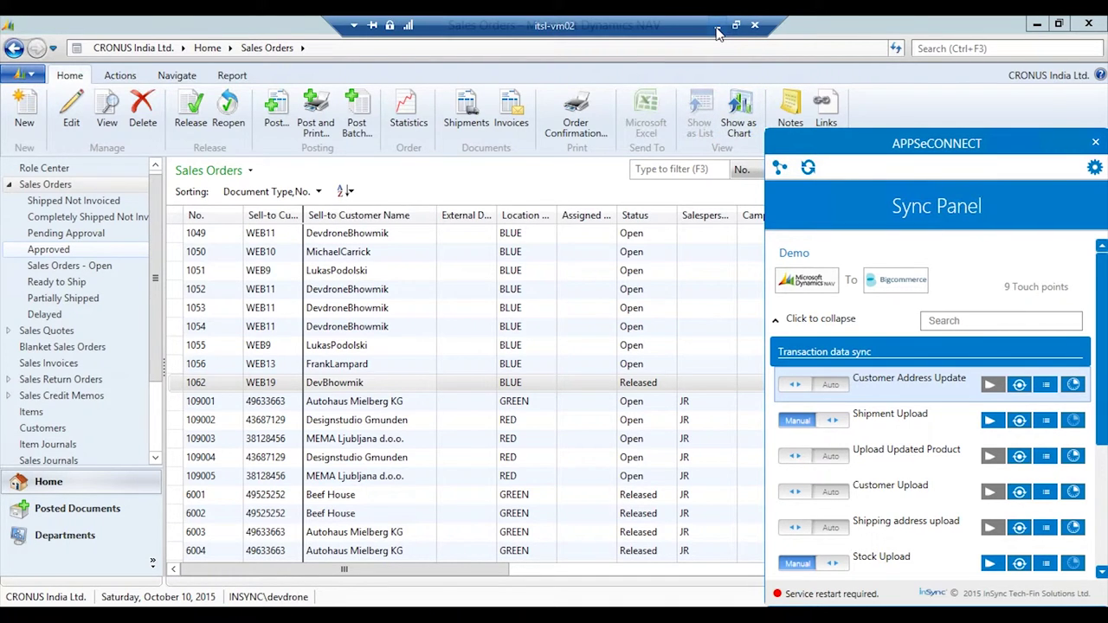
# Open My Account's order status page, showing order #126 for 1 Webcam as Shipped.
pyautogui.hotkey('alt', 'Tab')
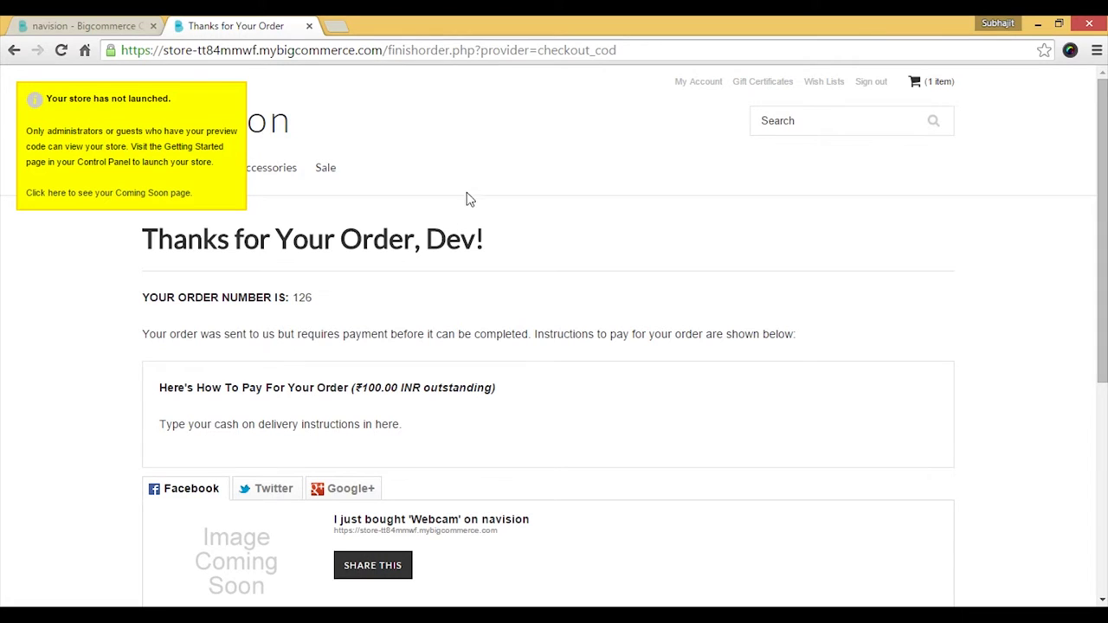
pyautogui.click(704, 87)
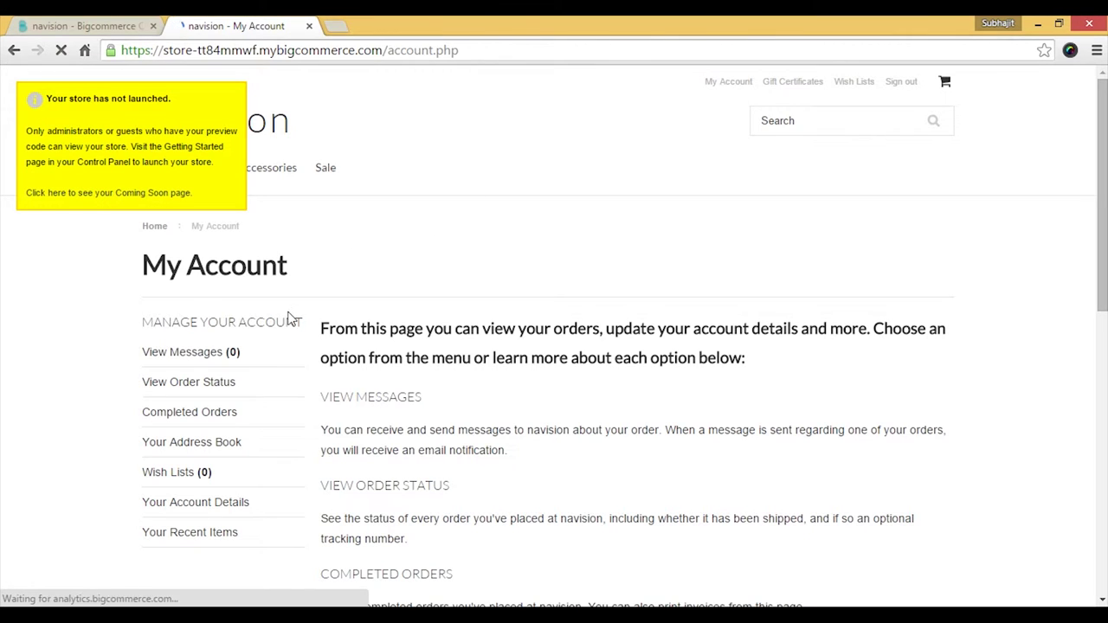
pyautogui.click(212, 385)
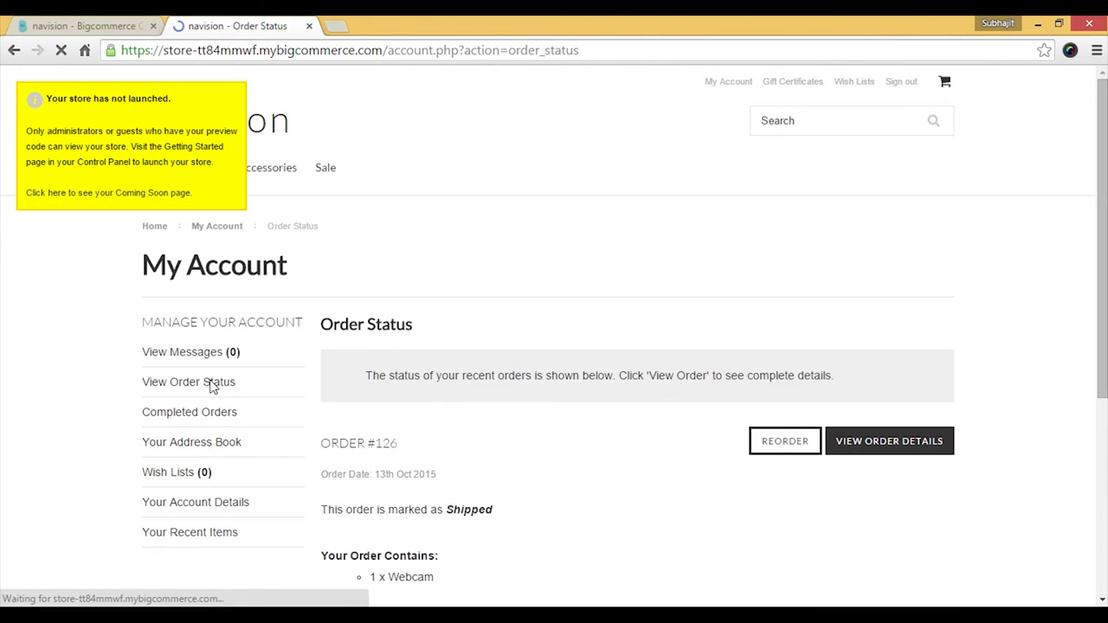
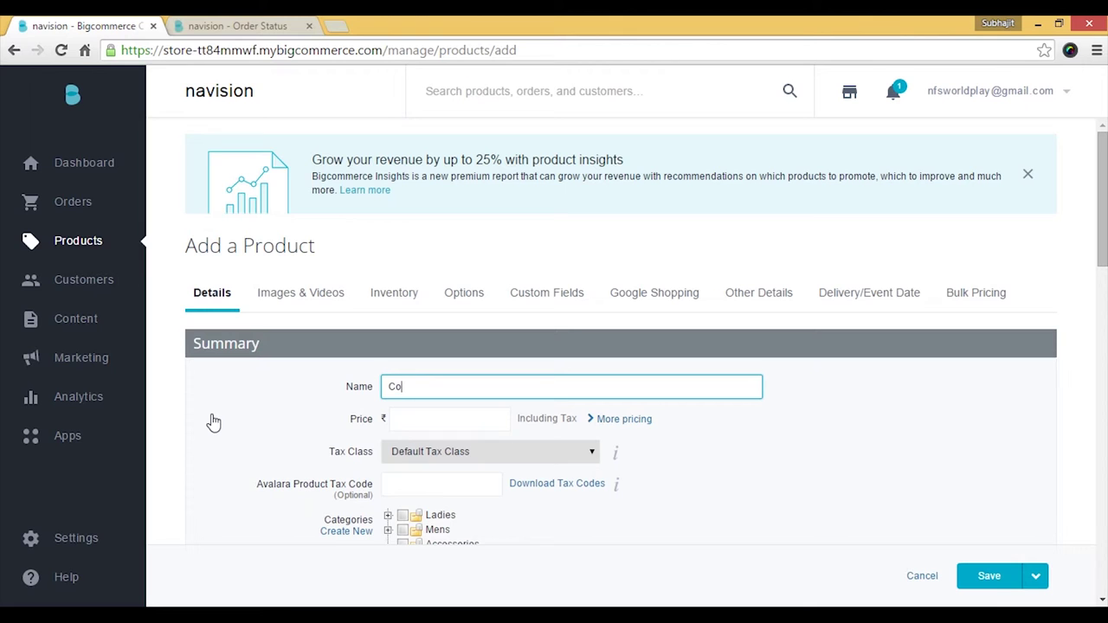
# Give the Colgate product price 50, category Accessories, SKU COL01 and weight 20.
pyautogui.press('Tab')
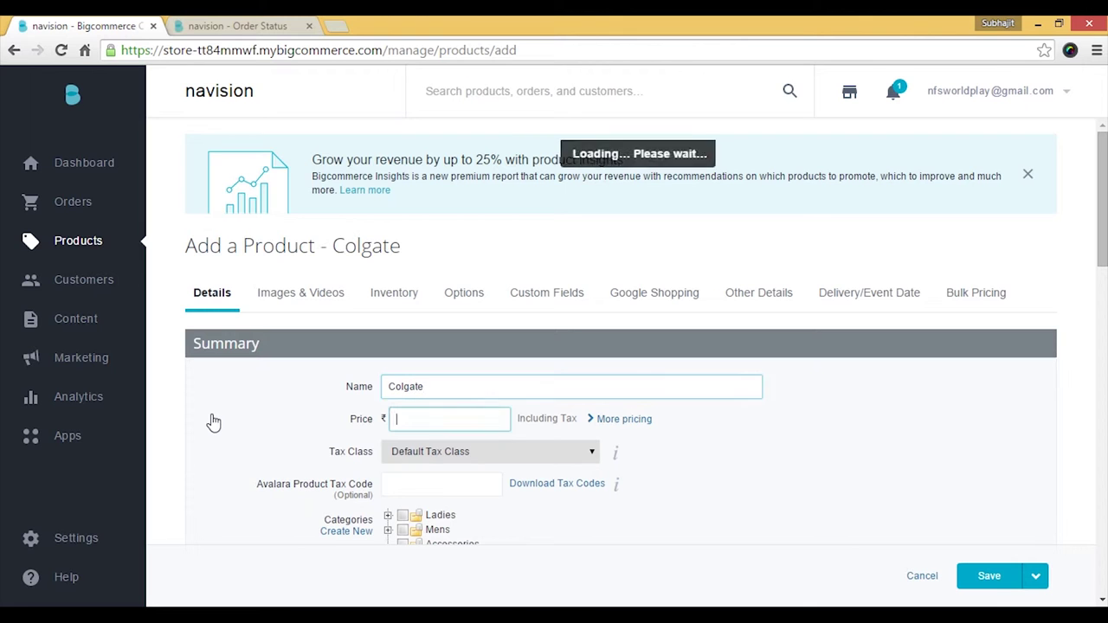
pyautogui.write('50')
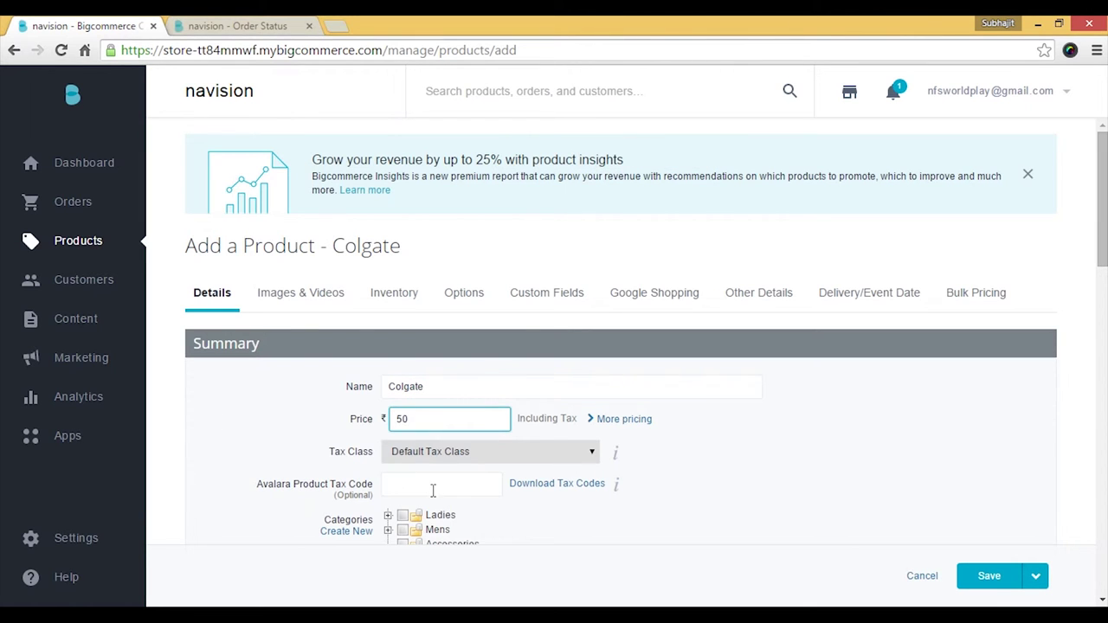
pyautogui.scroll(-2, 432, 484)
pyautogui.click(402, 381)
pyautogui.scroll(-1, 347, 395)
pyautogui.click(395, 377)
pyautogui.write('CDL01')
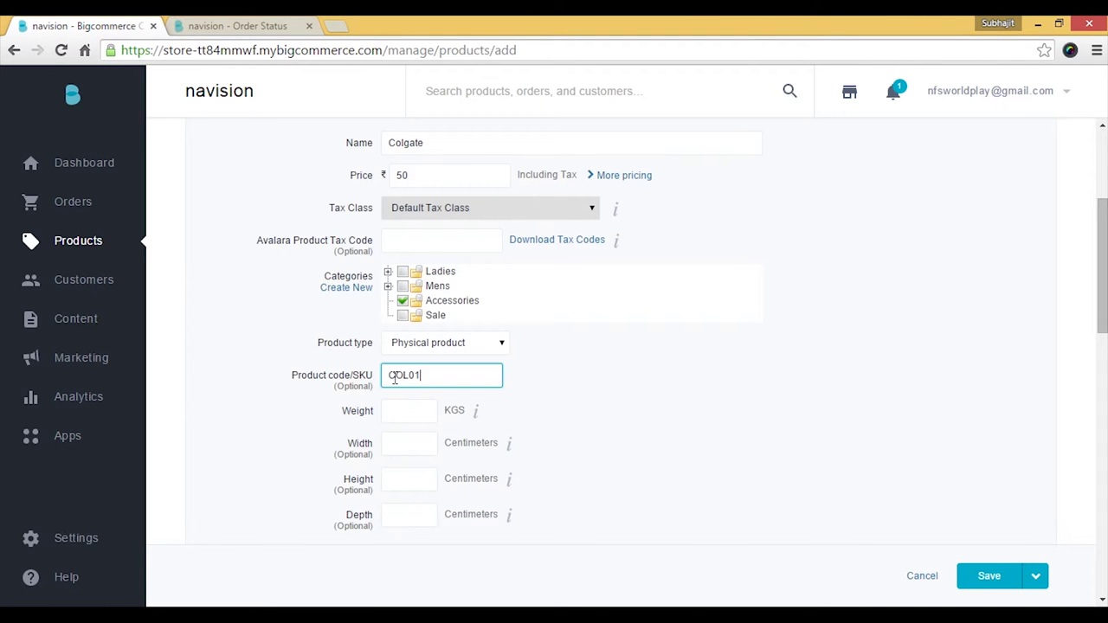
pyautogui.click(397, 411)
pyautogui.write('20')
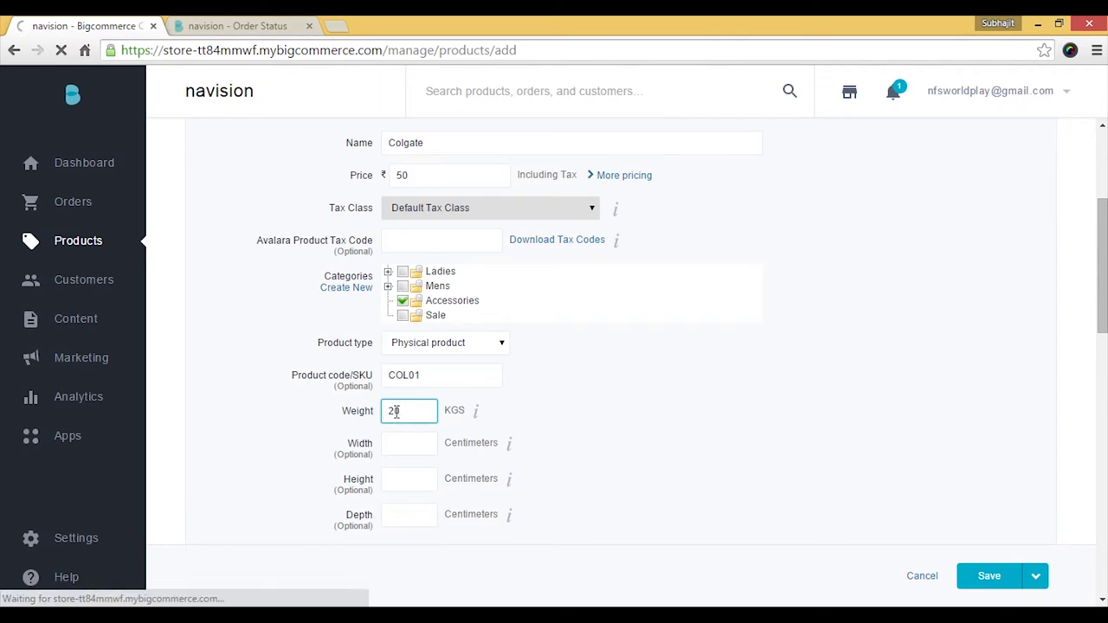
# Replace the description with 'Toothpaste' and save the product without physical dimensions.
pyautogui.scroll(-3, 644, 495)
pyautogui.click(504, 444)
pyautogui.click(400, 427)
pyautogui.write('Toothpaste')
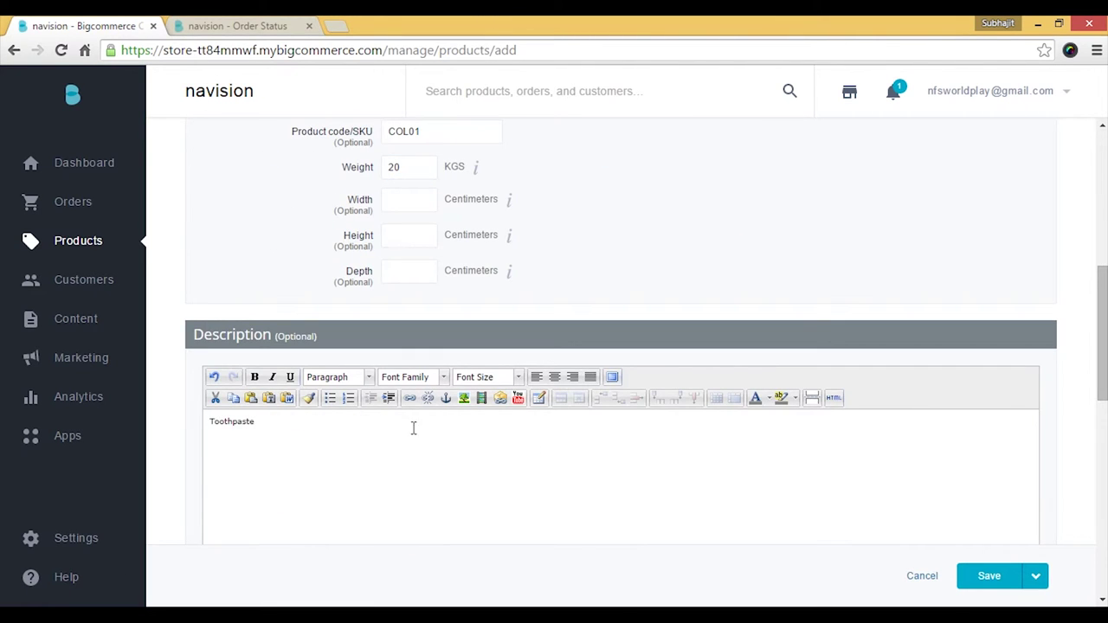
pyautogui.click(980, 577)
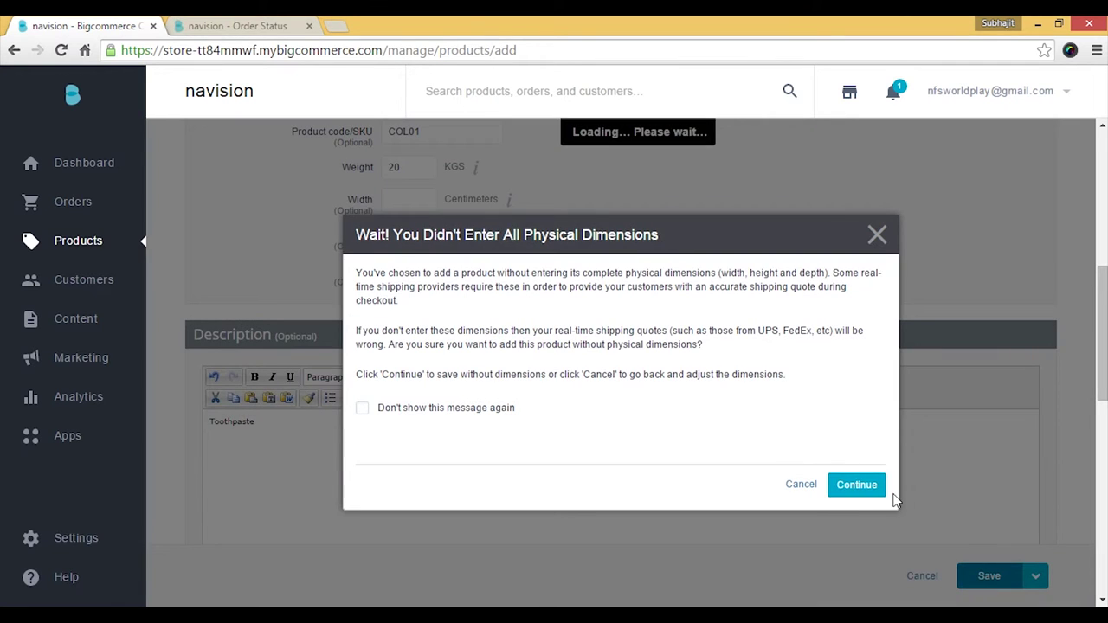
pyautogui.click(855, 487)
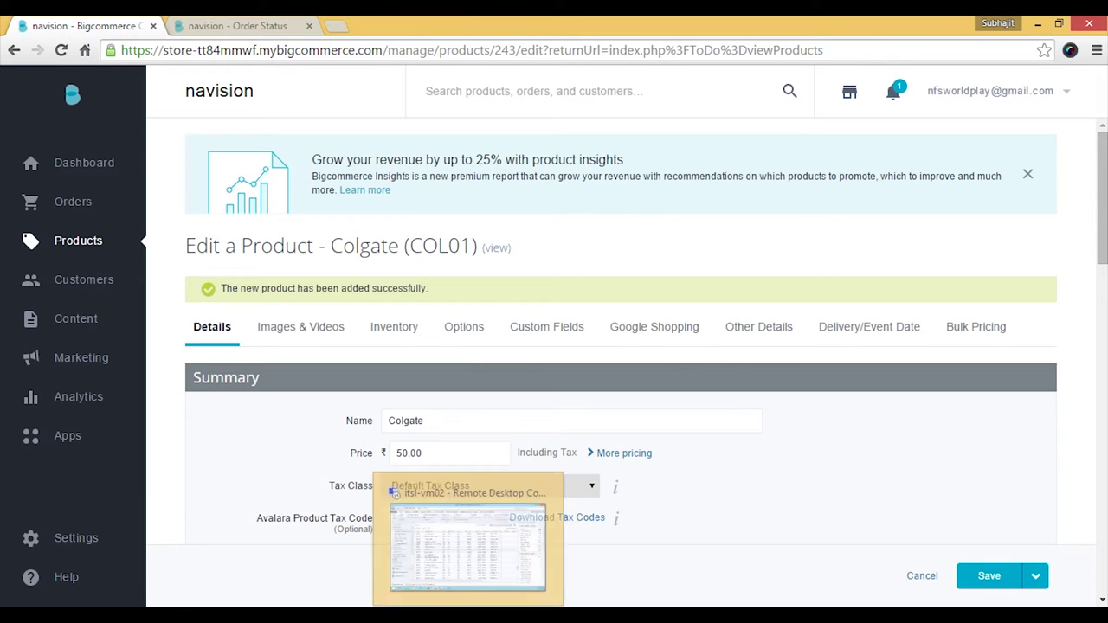
# From Dynamics NAV's APPSeCONNECT panel, run the BigCommerce-to-NAV Product Add sync, then close the panel.
pyautogui.click(524, 537)
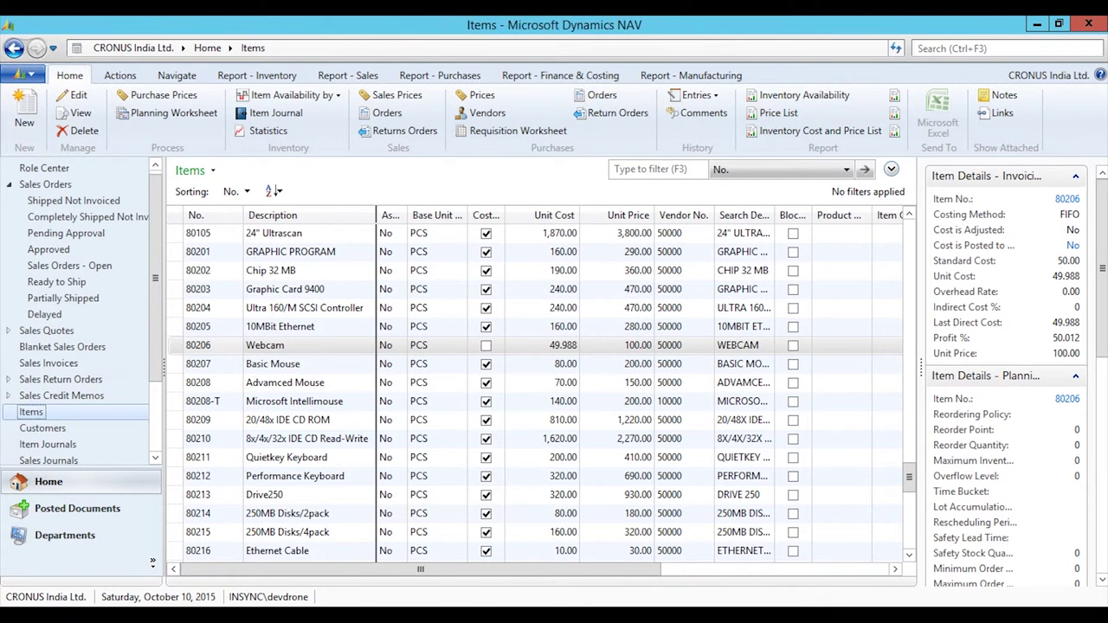
pyautogui.click(217, 617)
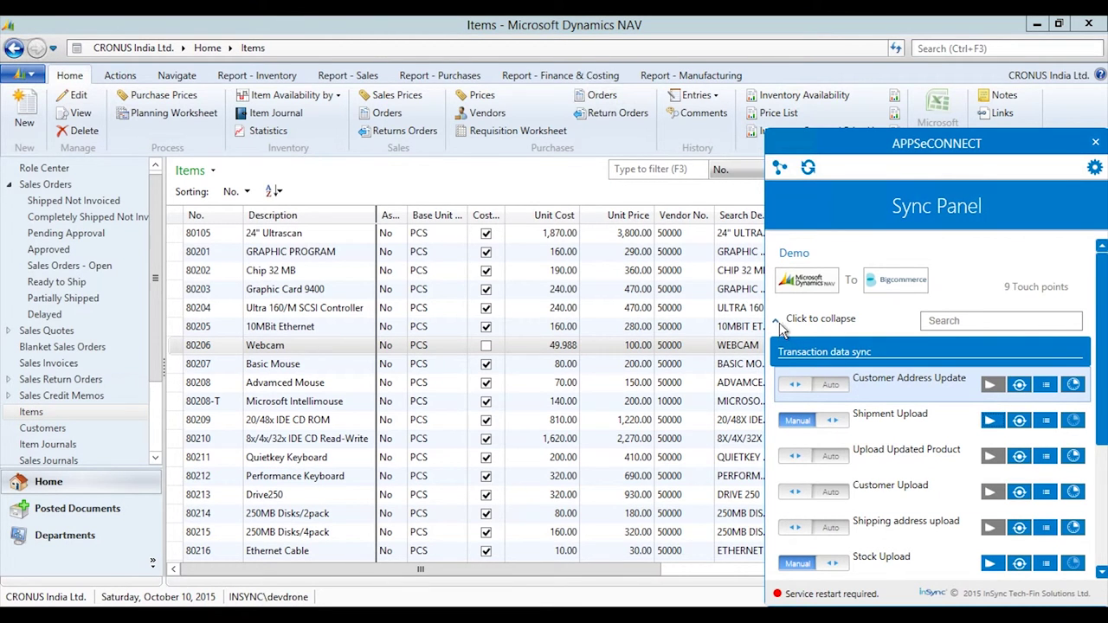
pyautogui.click(781, 325)
pyautogui.click(777, 417)
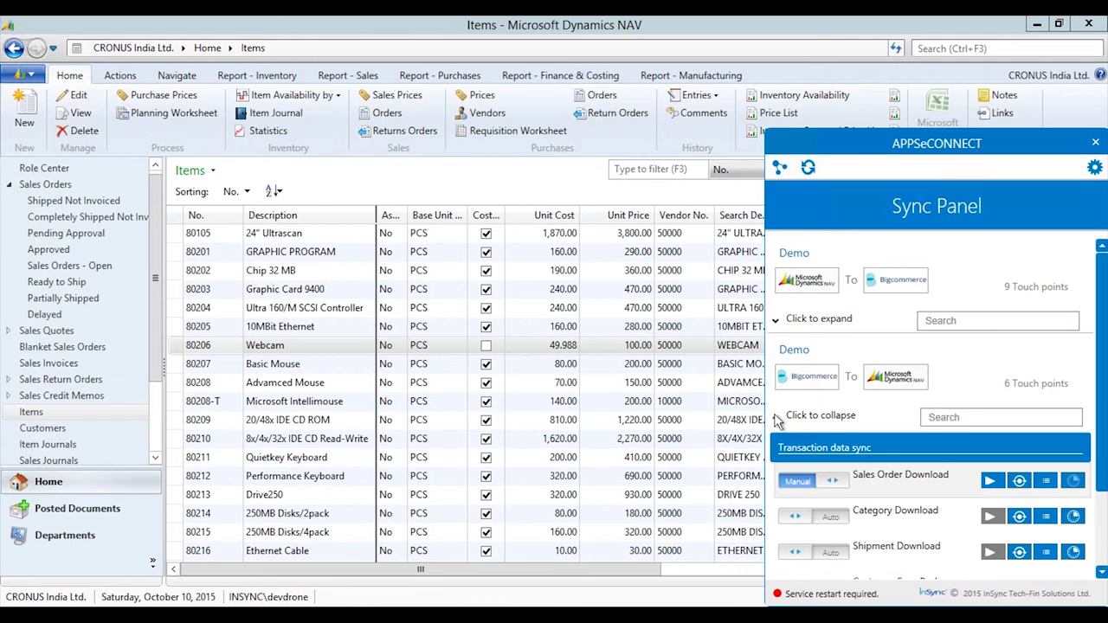
pyautogui.scroll(-3, 1103, 459)
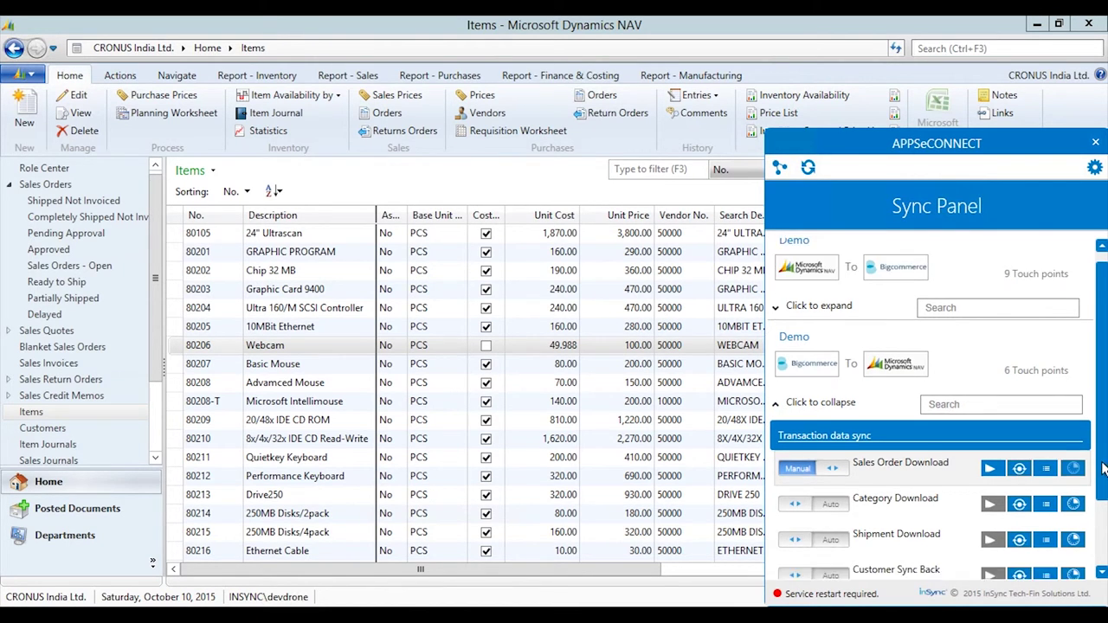
pyautogui.scroll(-1, 1103, 515)
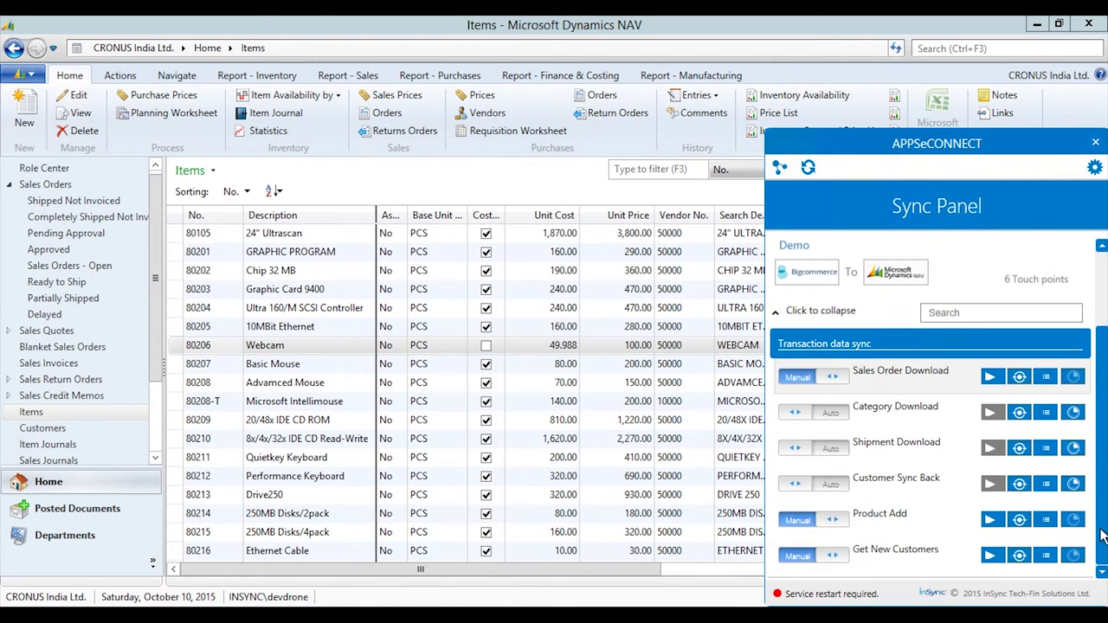
pyautogui.click(991, 519)
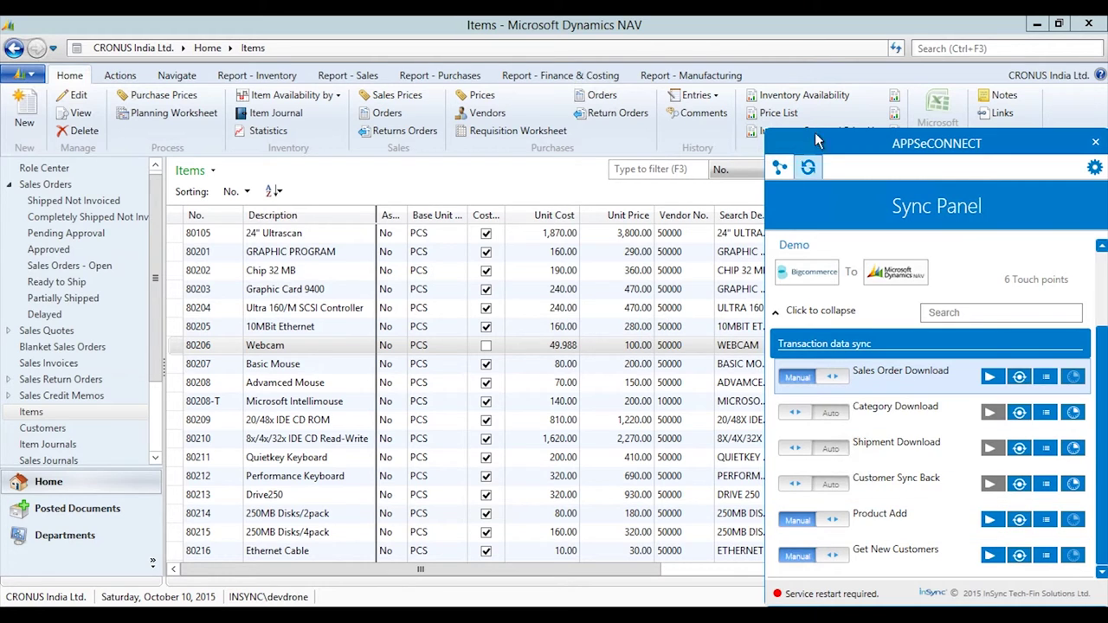
pyautogui.click(895, 48)
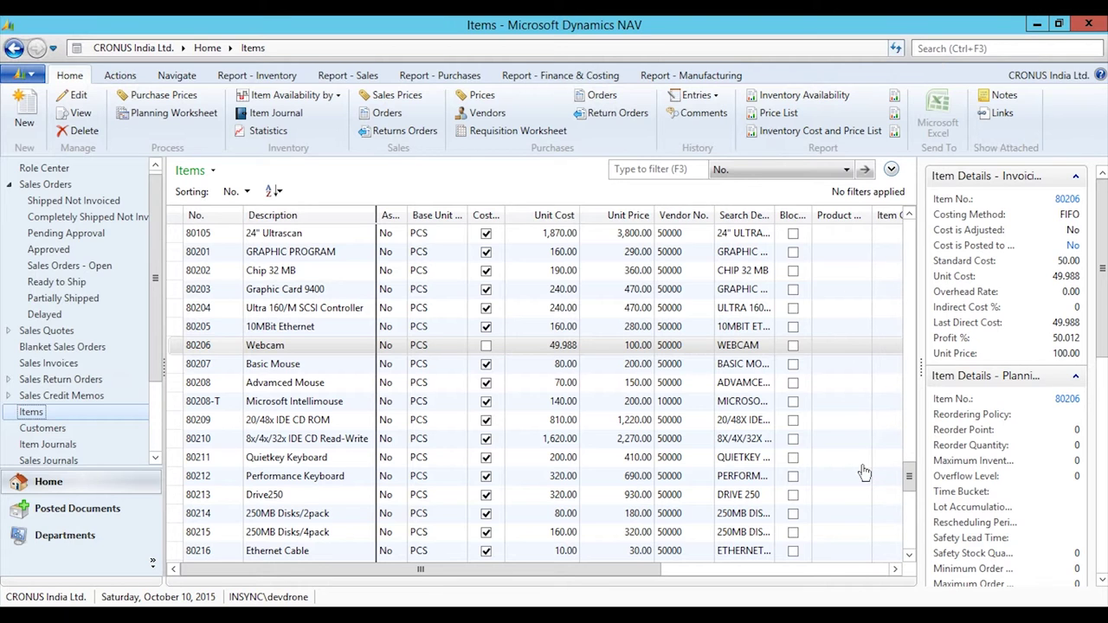
# Open the Item Card for COL01 Colgate from the NAV Items list.
pyautogui.moveTo(913, 476); pyautogui.dragTo(909, 519)
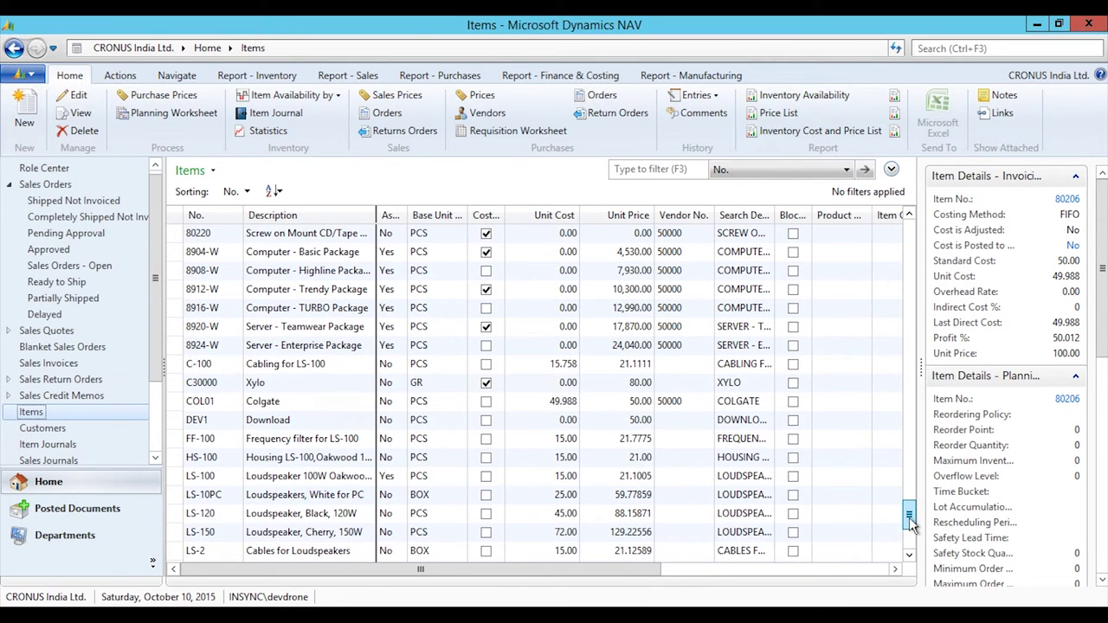
pyautogui.click(271, 407)
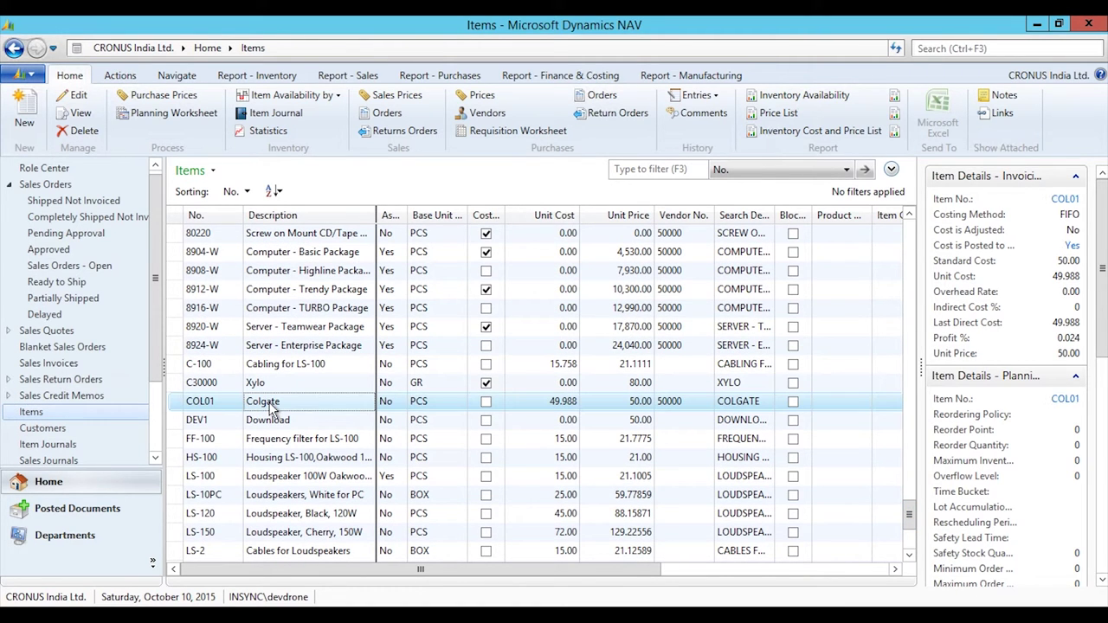
pyautogui.doubleClick(271, 407)
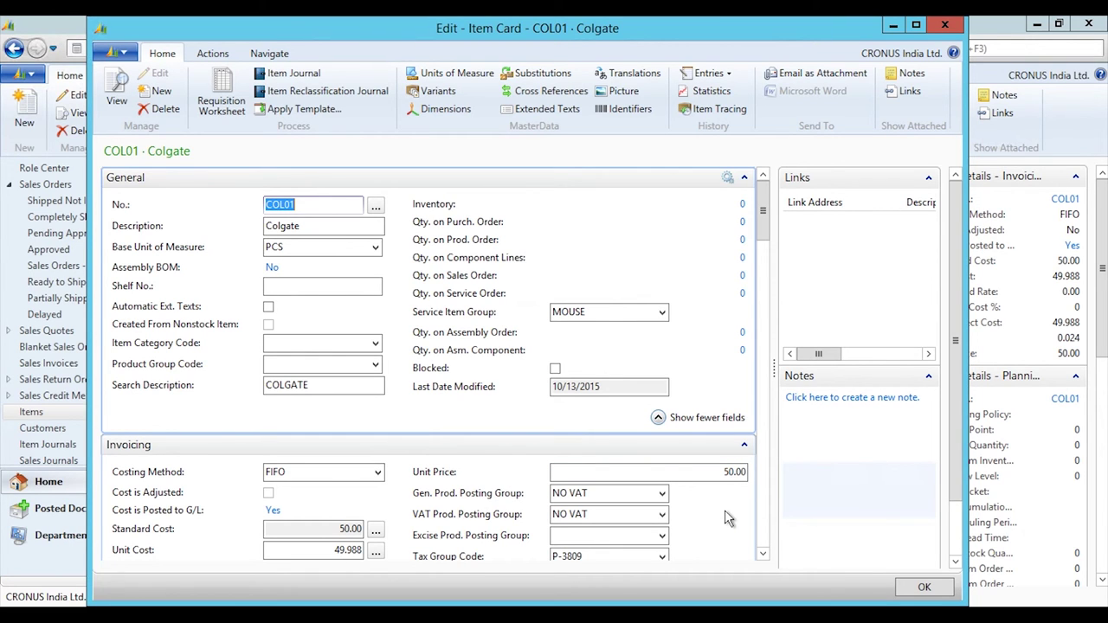
# Check the COL01 item's Invoicing section, then go back to the BigCommerce product page.
pyautogui.scroll(-3, 726, 513)
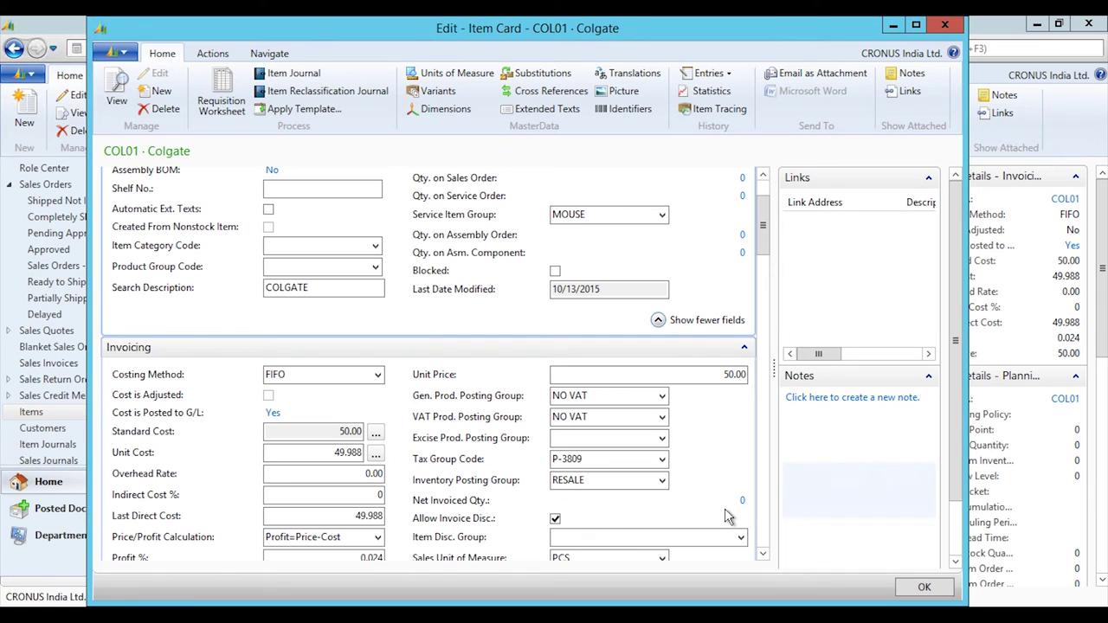
pyautogui.hotkey('alt', 'Tab')
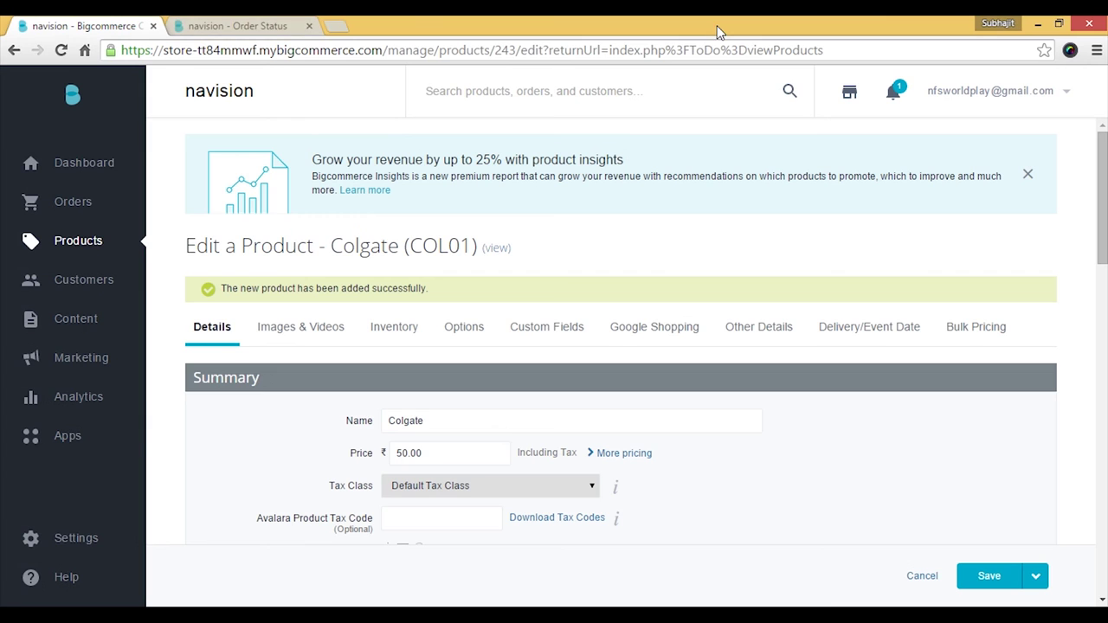